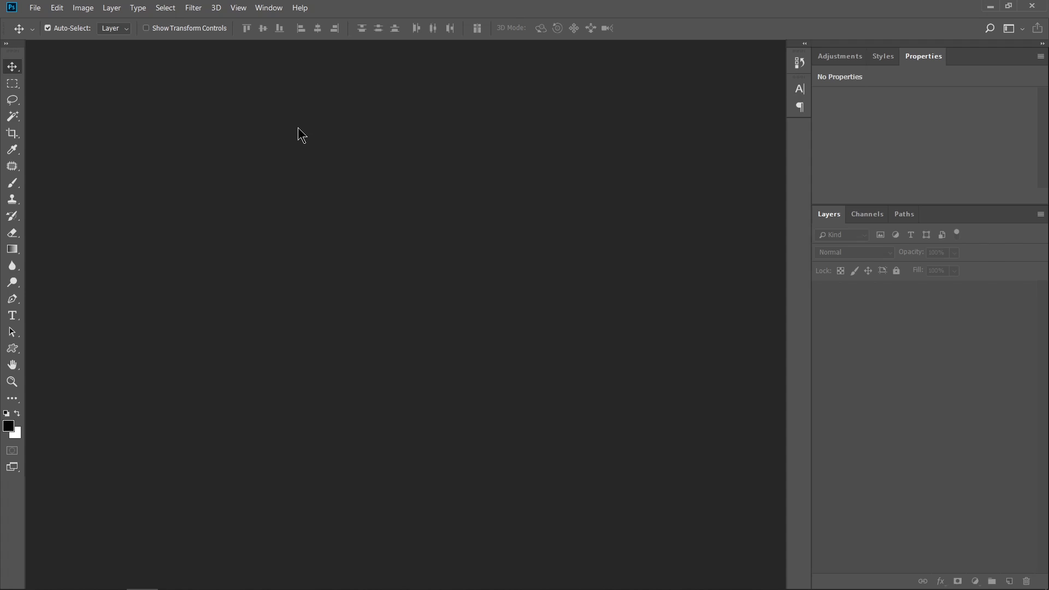
Open the photo man2 from the "adjesmint layer class" folder on the desktop
left_click(34, 7)
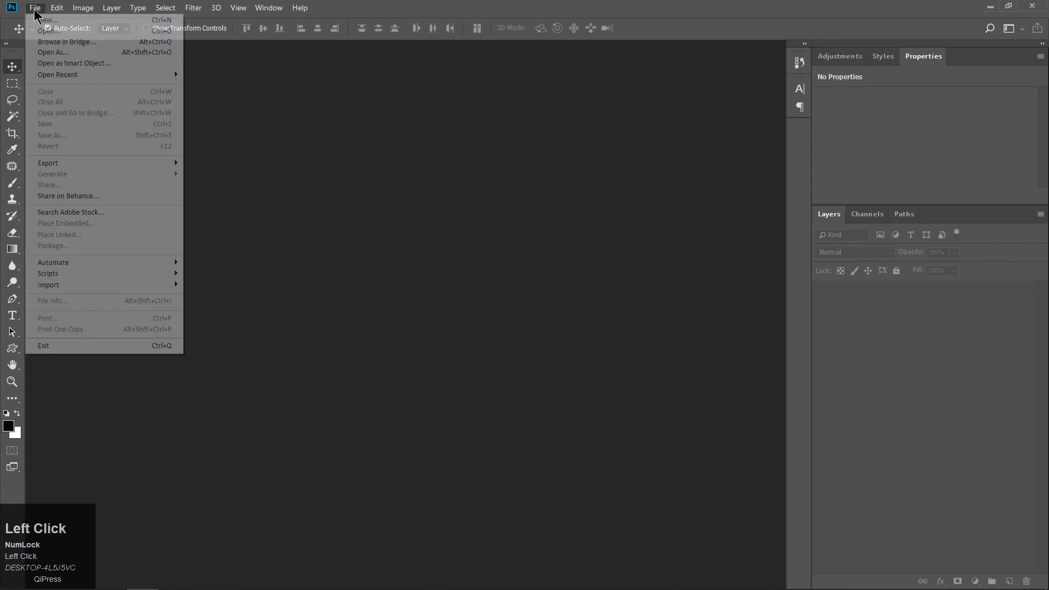
left_click(46, 31)
left_click(319, 210)
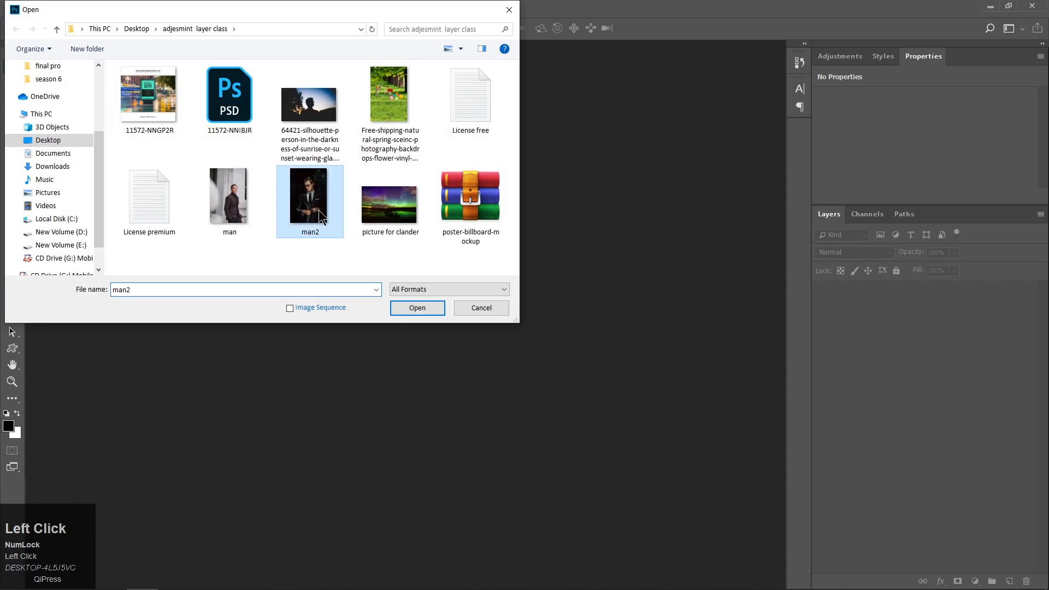
left_click(425, 306)
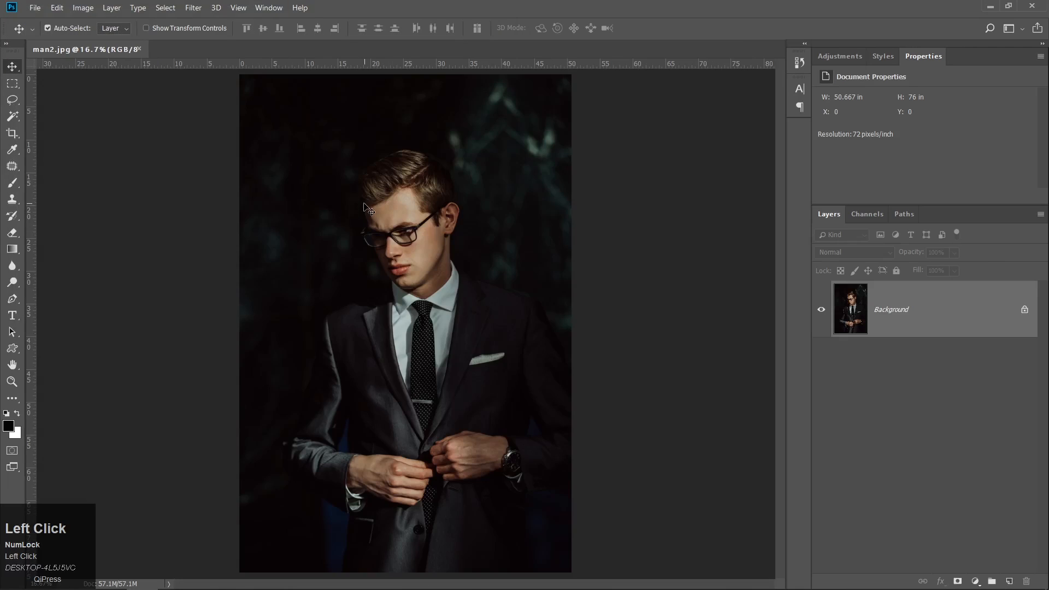
Apply a Hue/Saturation adjustment directly to the Background layer, altering the hue, saturation and lightness
left_click(12, 382)
mouse_move(358, 267)
left_mouse_down()
mouse_move(372, 276)
mouse_move(355, 282)
left_mouse_up()
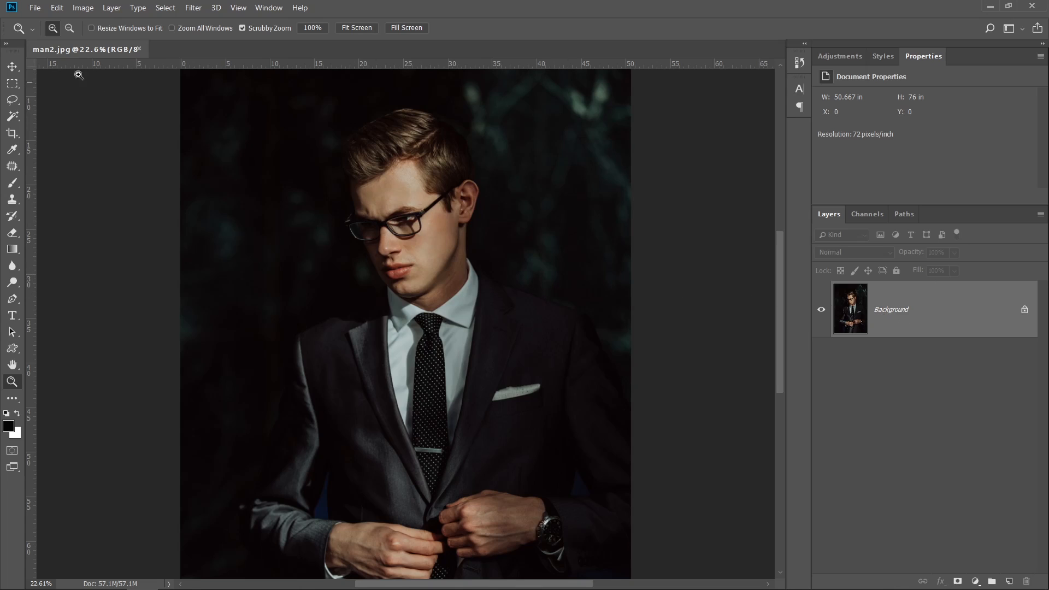
left_click(82, 8)
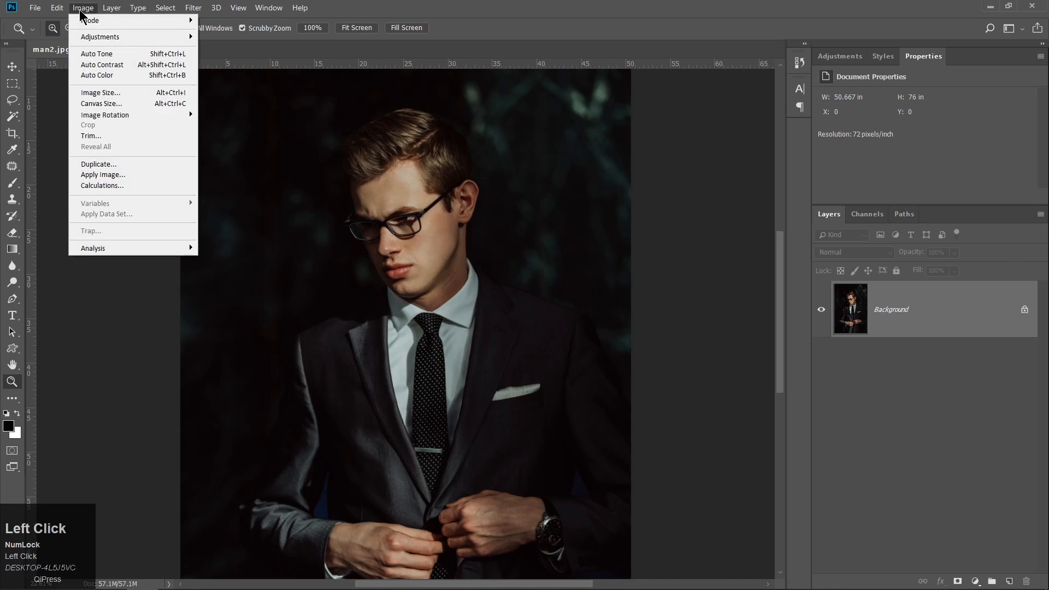
mouse_move(91, 40)
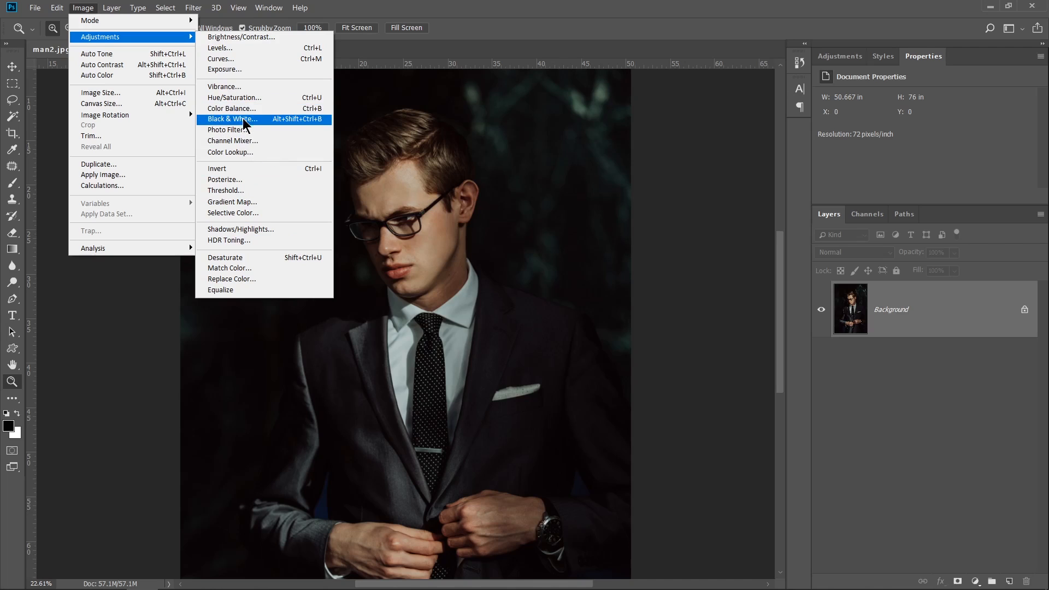
left_click(232, 98)
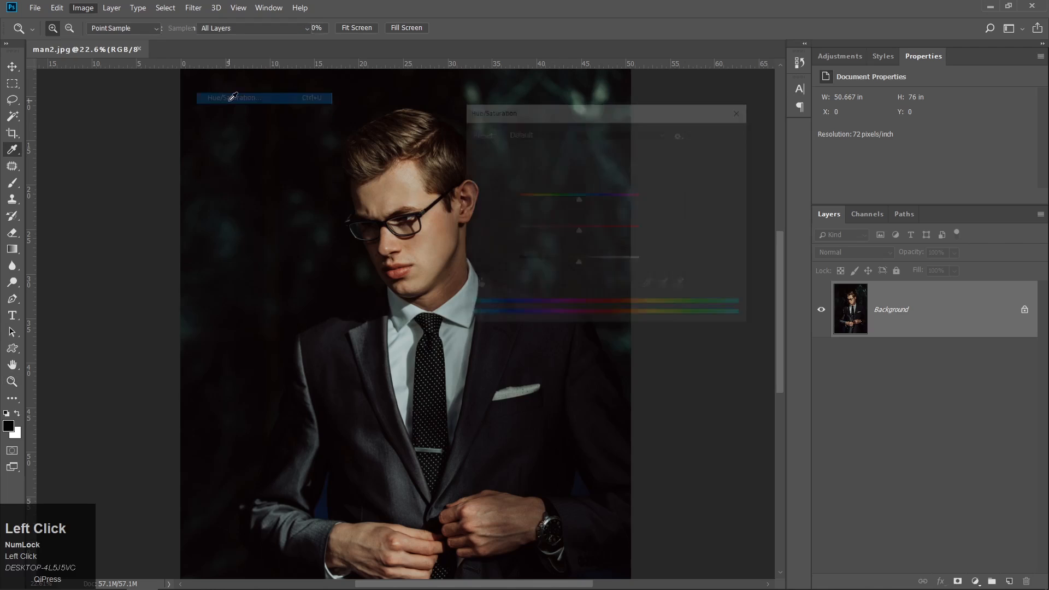
left_click_drag(534, 118, 496, 104)
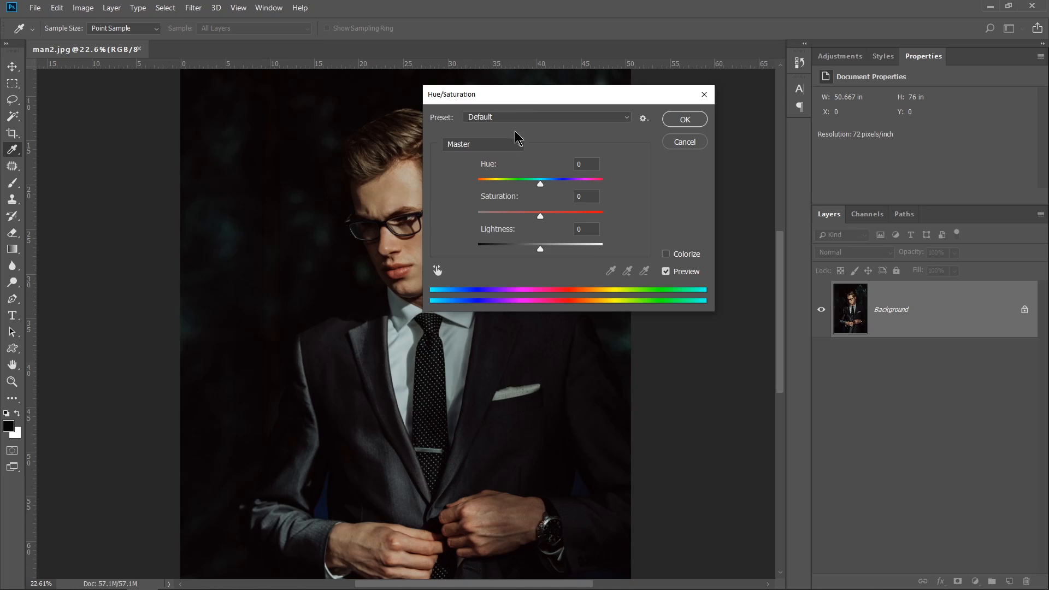
left_click_drag(486, 104, 476, 136)
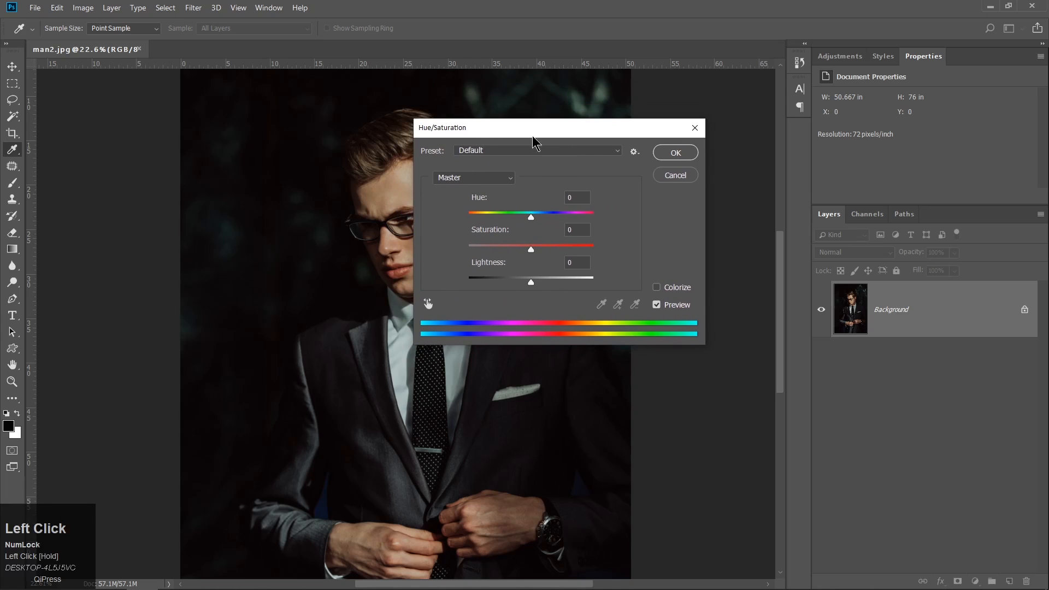
left_click_drag(609, 135, 632, 148)
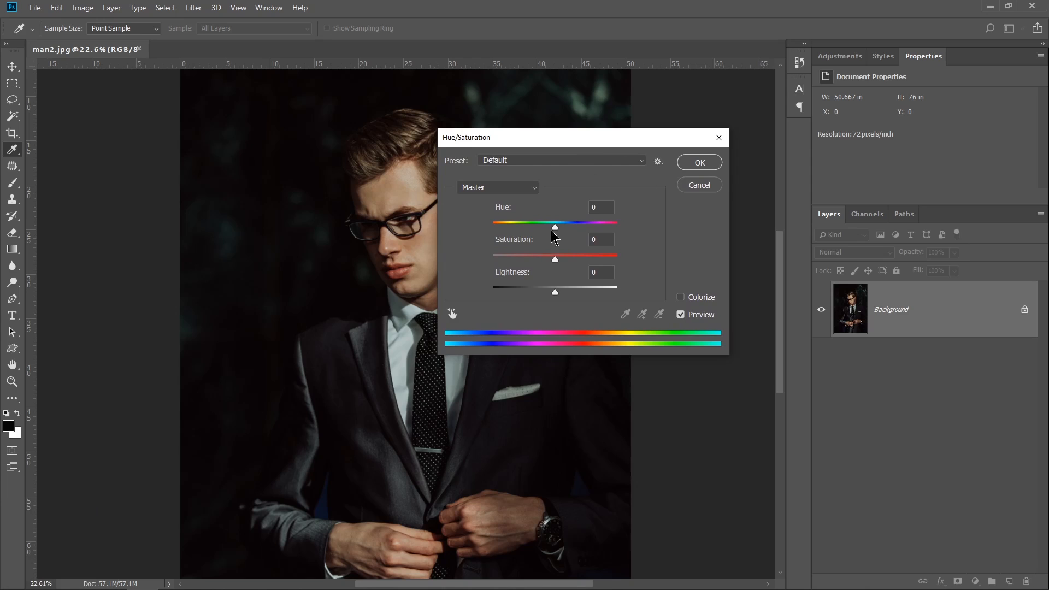
left_click_drag(555, 227, 556, 294)
left_click(699, 163)
Undo the Hue/Saturation adjustment made directly on the photo
key("z")
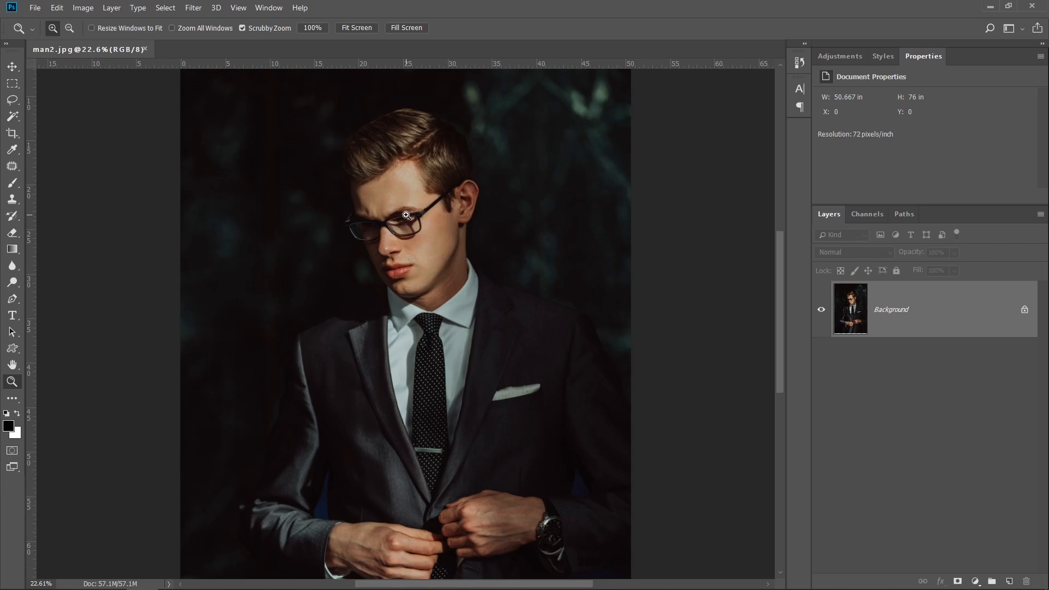
left_click_drag(356, 193, 475, 186)
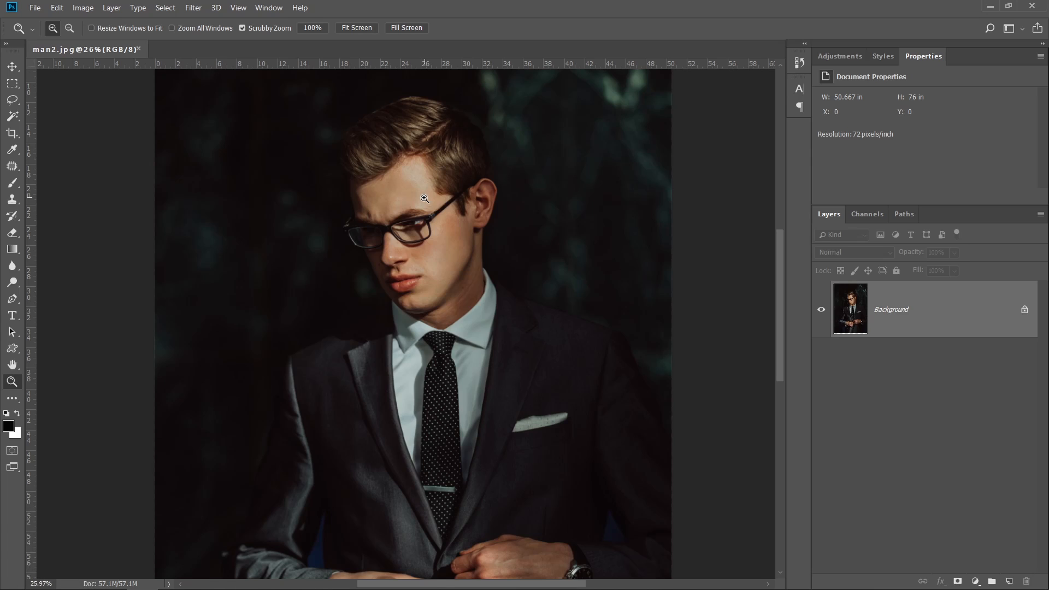
key("ctrl+alt+z")
left_click(83, 8)
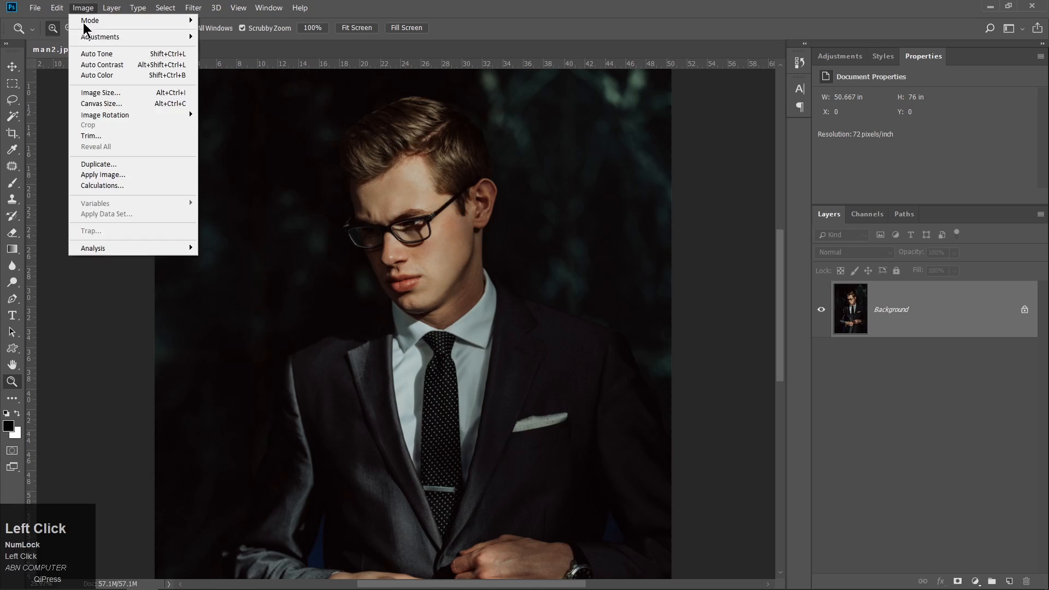
mouse_move(157, 40)
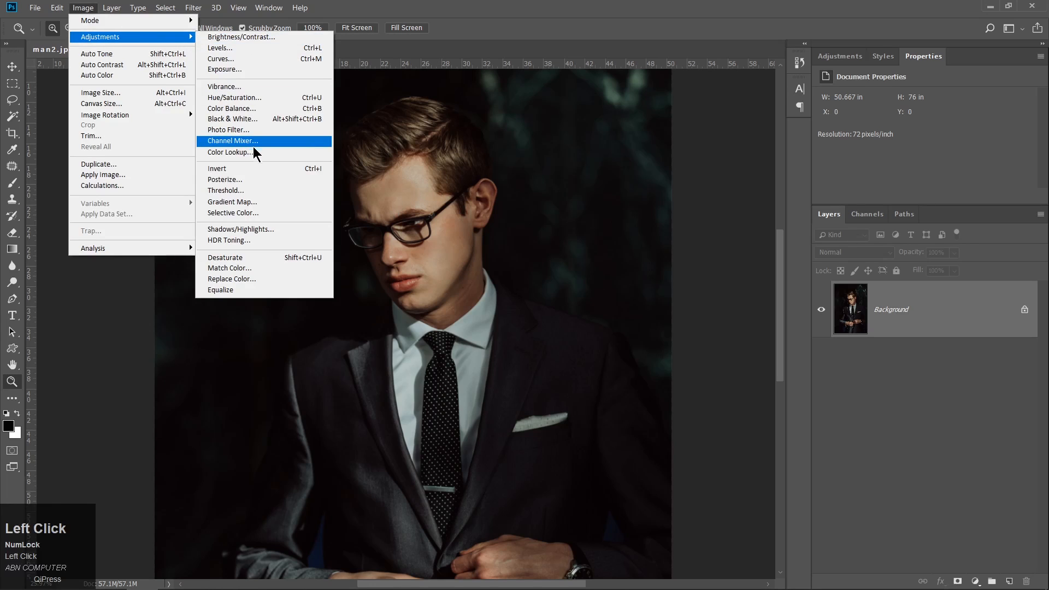
left_click(435, 168)
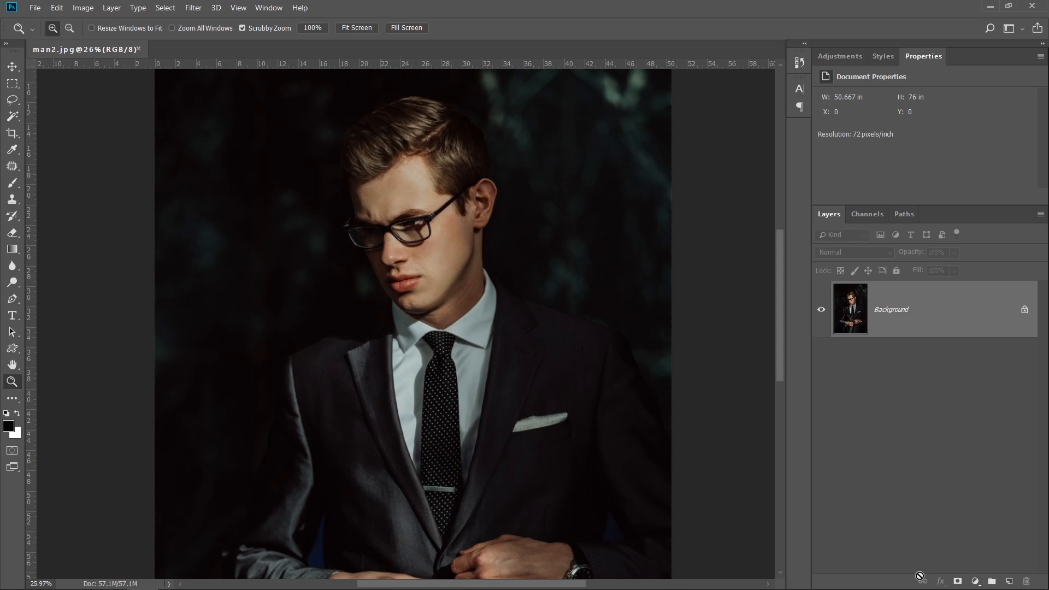
left_click(977, 584)
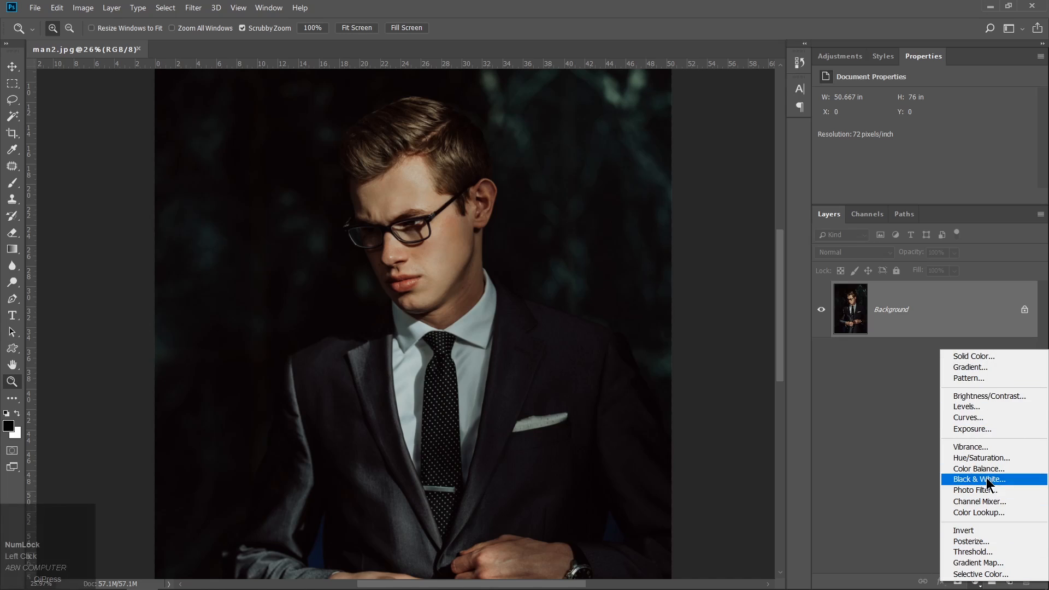
left_click(80, 12)
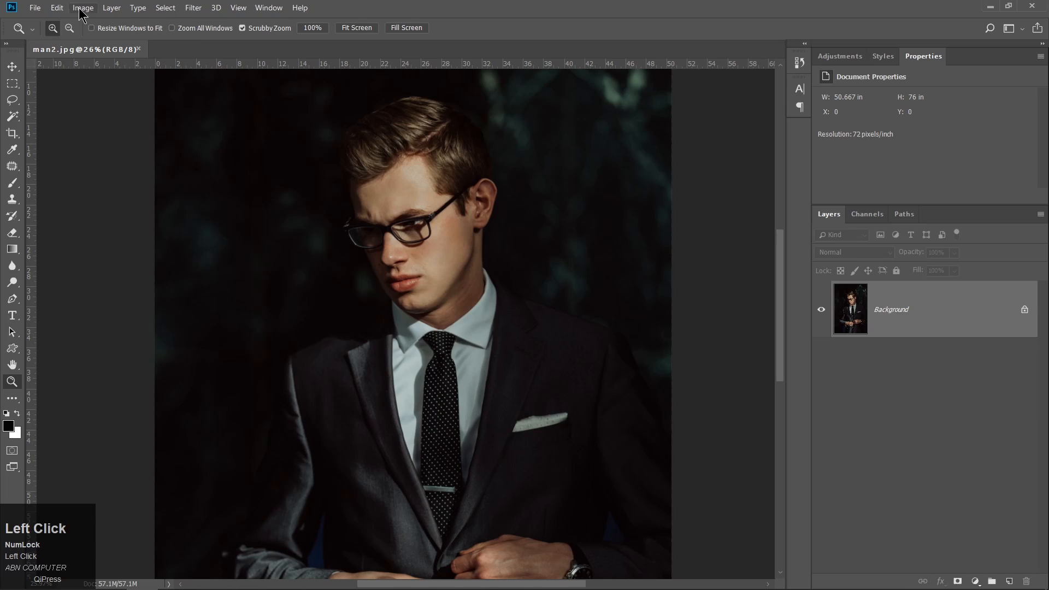
left_click(80, 8)
mouse_move(176, 39)
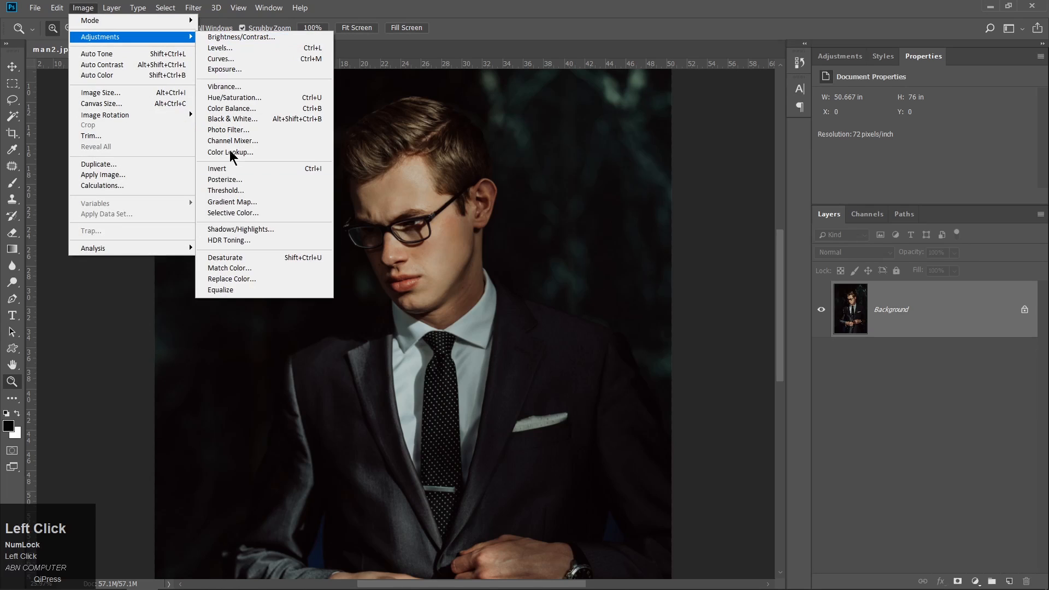
left_click(986, 520)
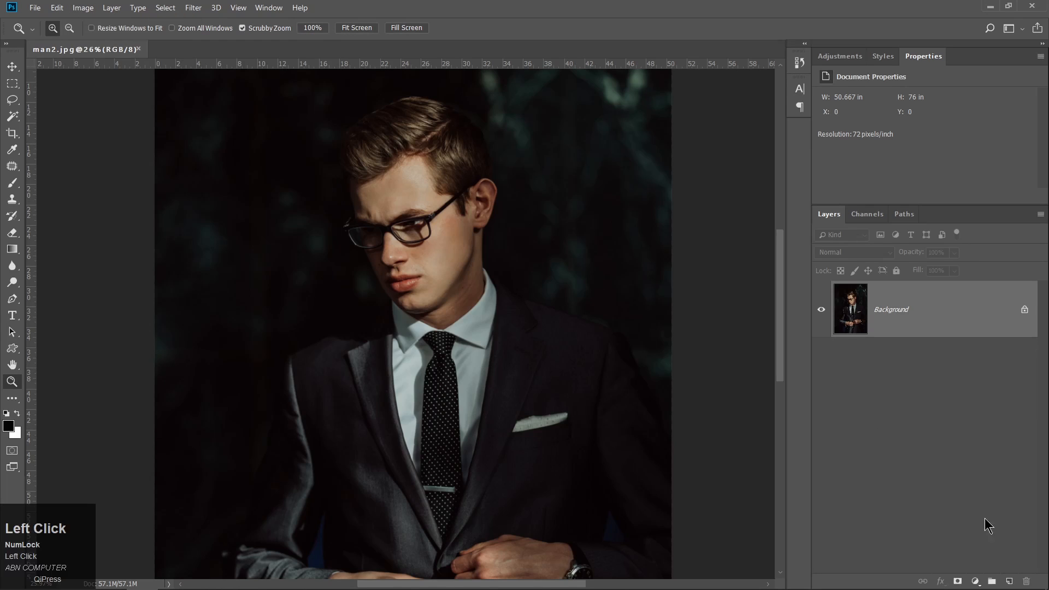
Add a Hue/Saturation adjustment layer above the Background and show its properties
left_click(976, 581)
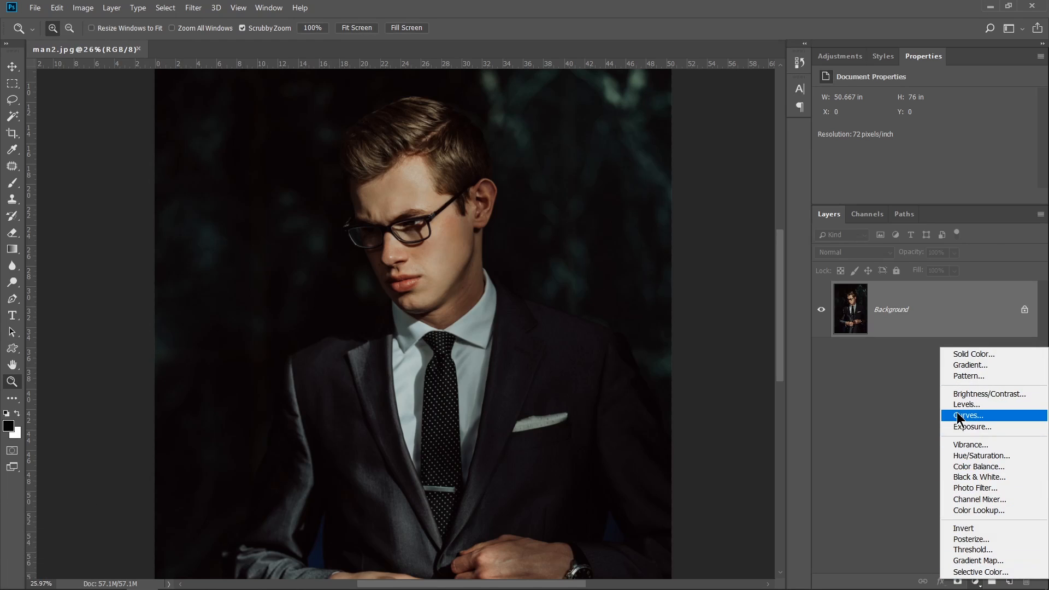
left_click(961, 457)
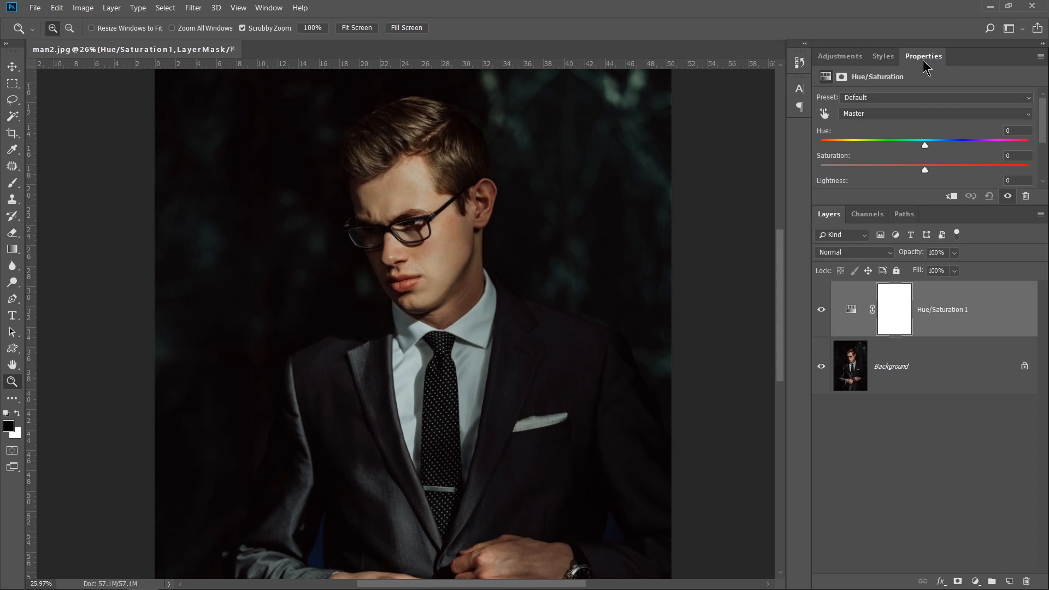
left_click(268, 9)
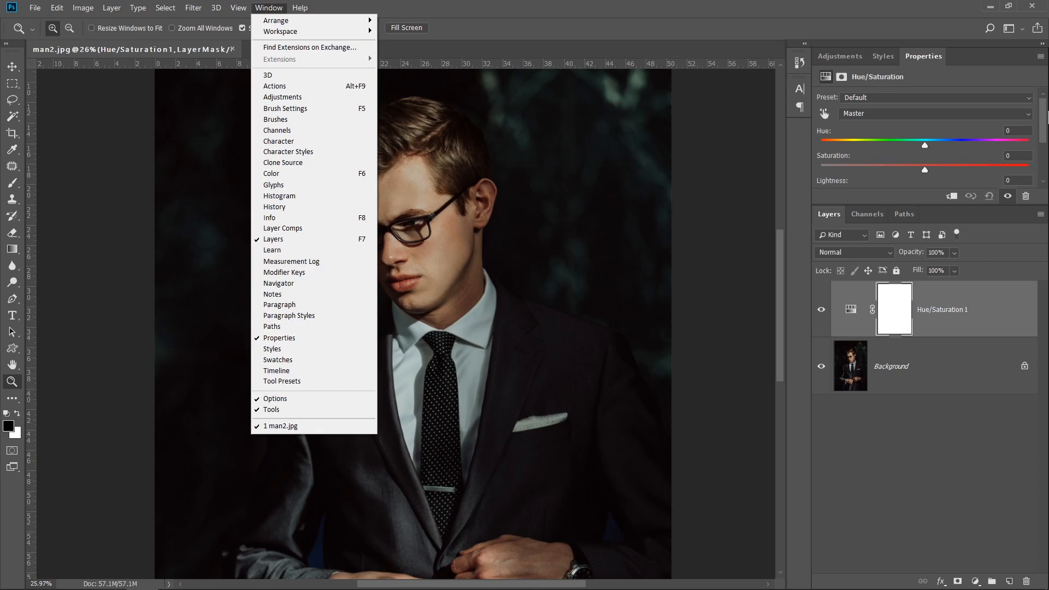
left_click(922, 62)
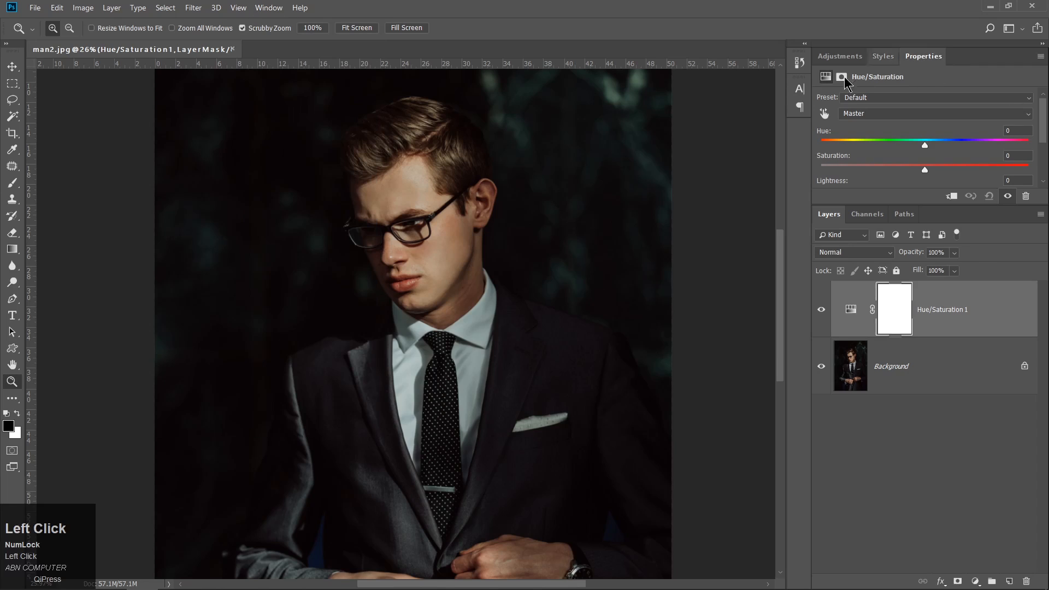
left_click(85, 10)
mouse_move(96, 39)
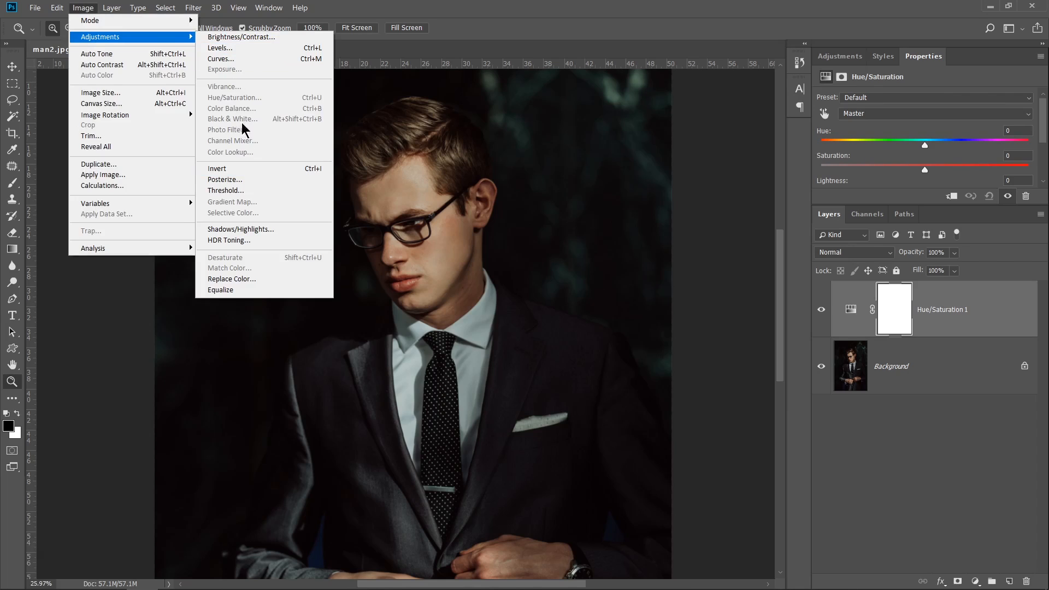
left_click(239, 49)
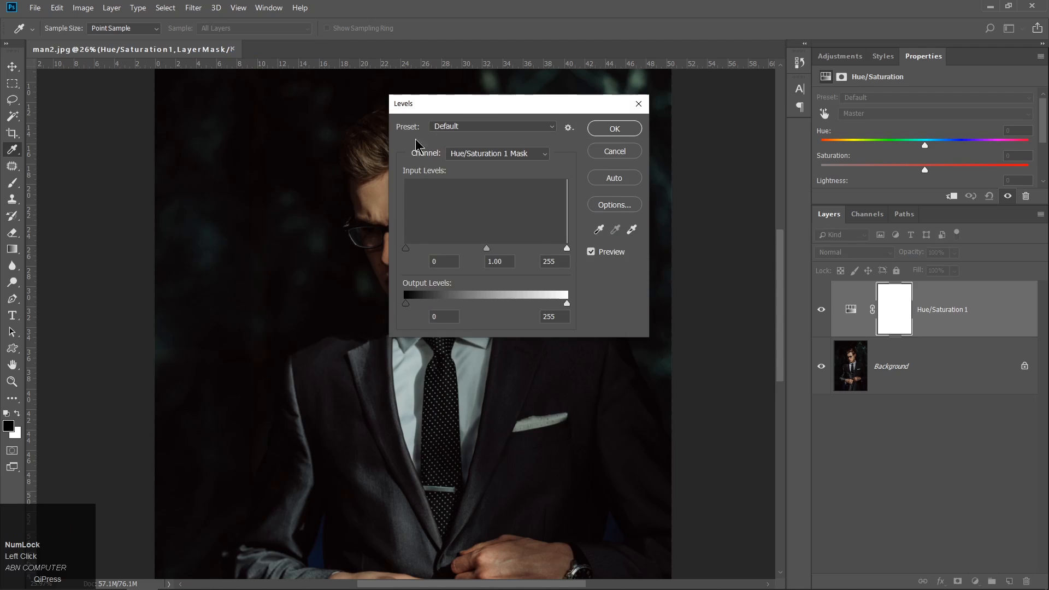
left_click(606, 154)
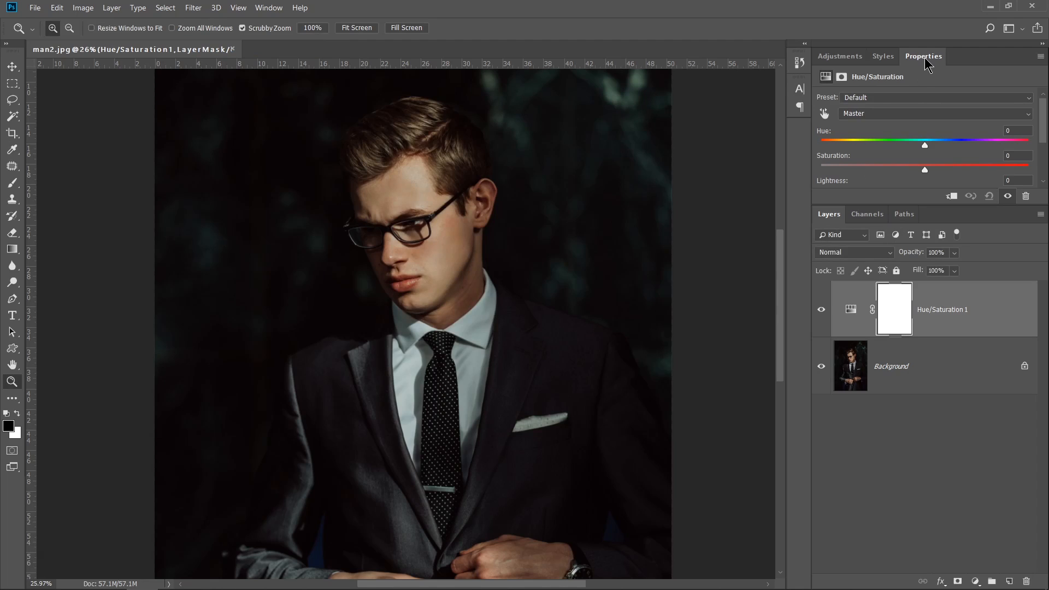
Set the Hue/Saturation adjustment layer to Hue -17, Saturation +5 and Lightness -2, enlarging its properties area
left_click(884, 205)
left_click_drag(883, 205, 884, 244)
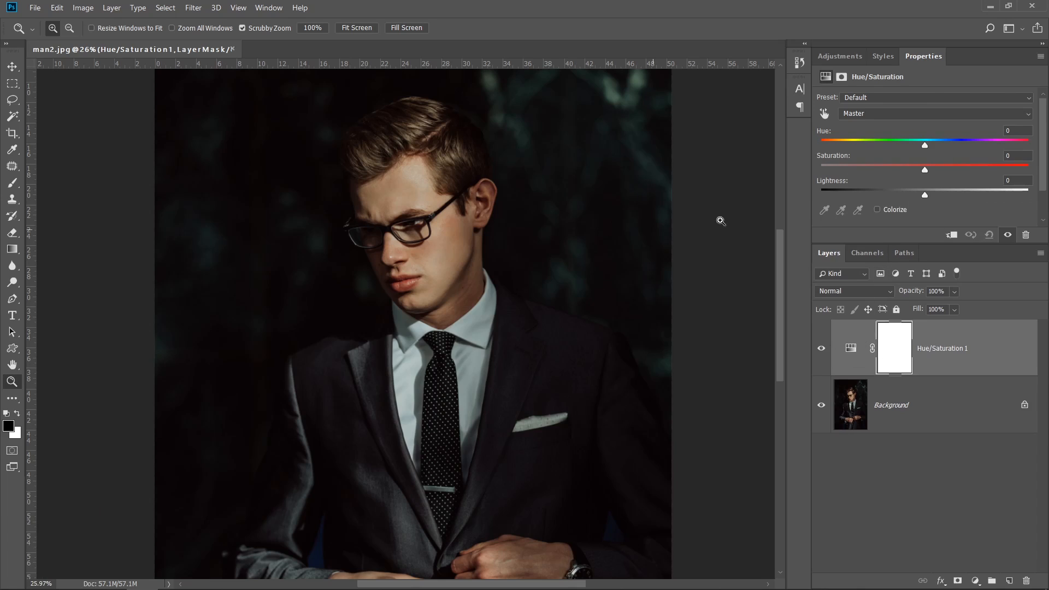
left_click_drag(924, 144, 923, 195)
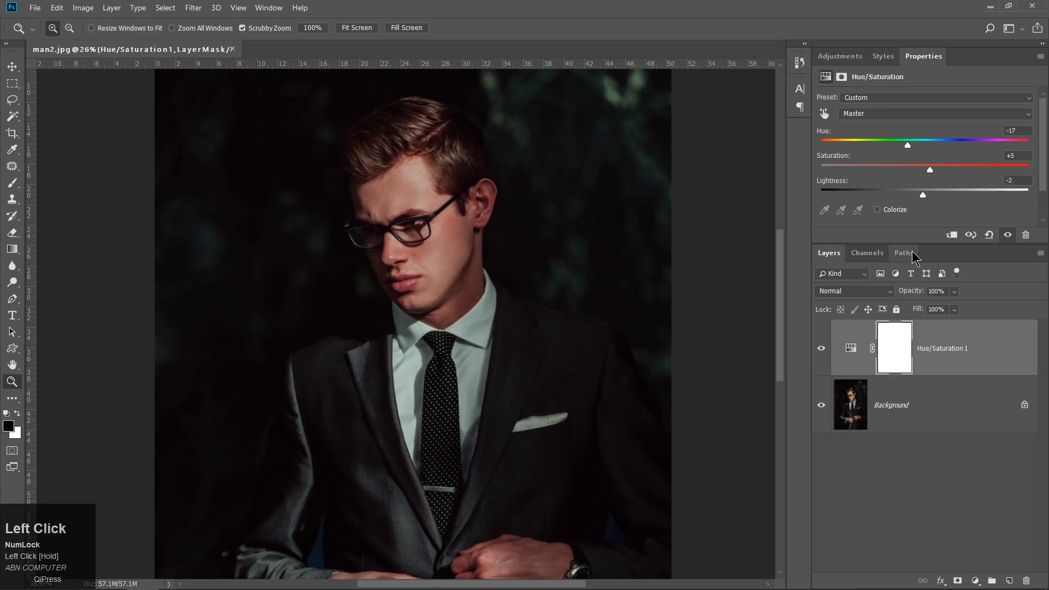
Delete the Hue/Saturation adjustment layer's mask and add a new blank white mask to it
left_click(887, 344)
right_click(892, 350)
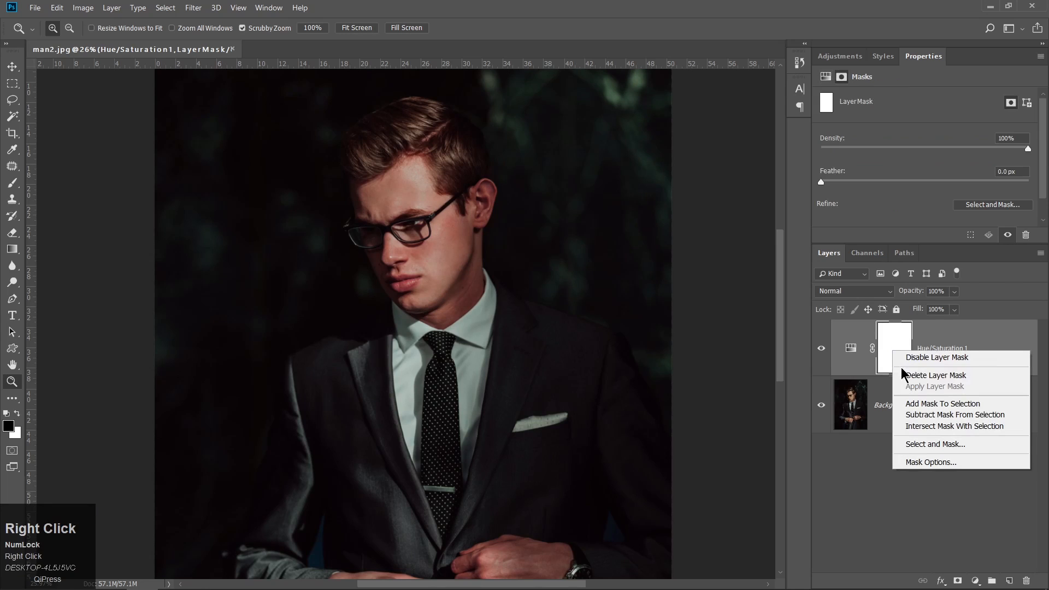
left_click(936, 376)
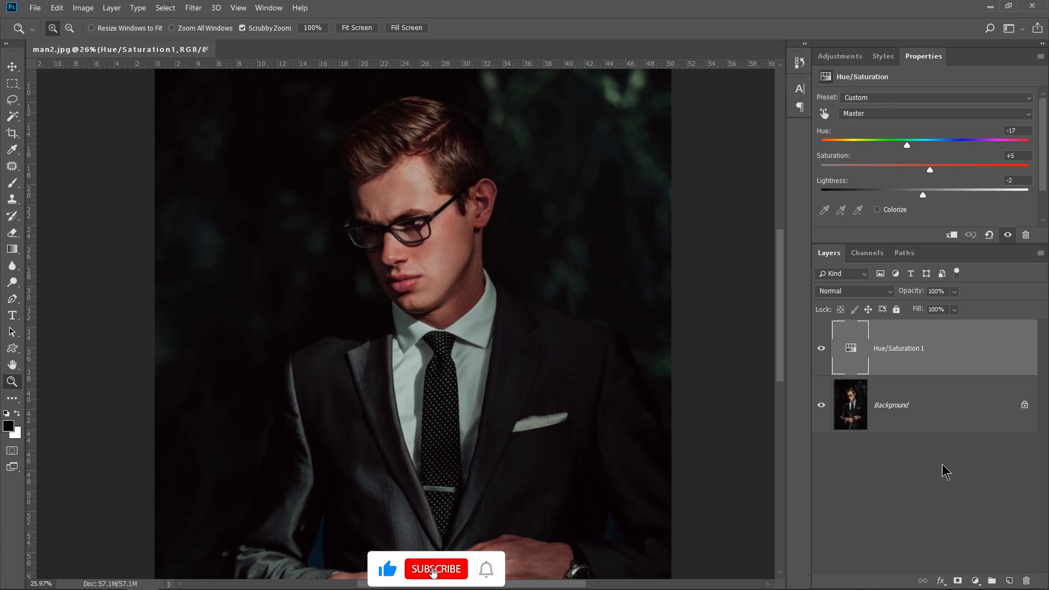
left_click(958, 583)
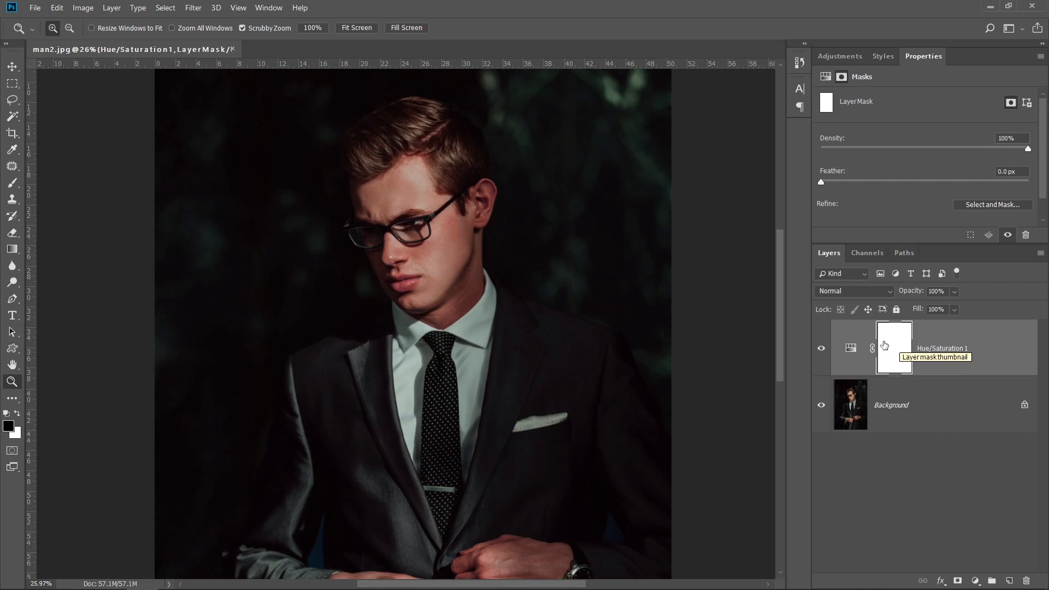
Paint black over the man's face and hair on the Hue/Saturation layer mask with a soft 456 px brush
left_click(894, 346)
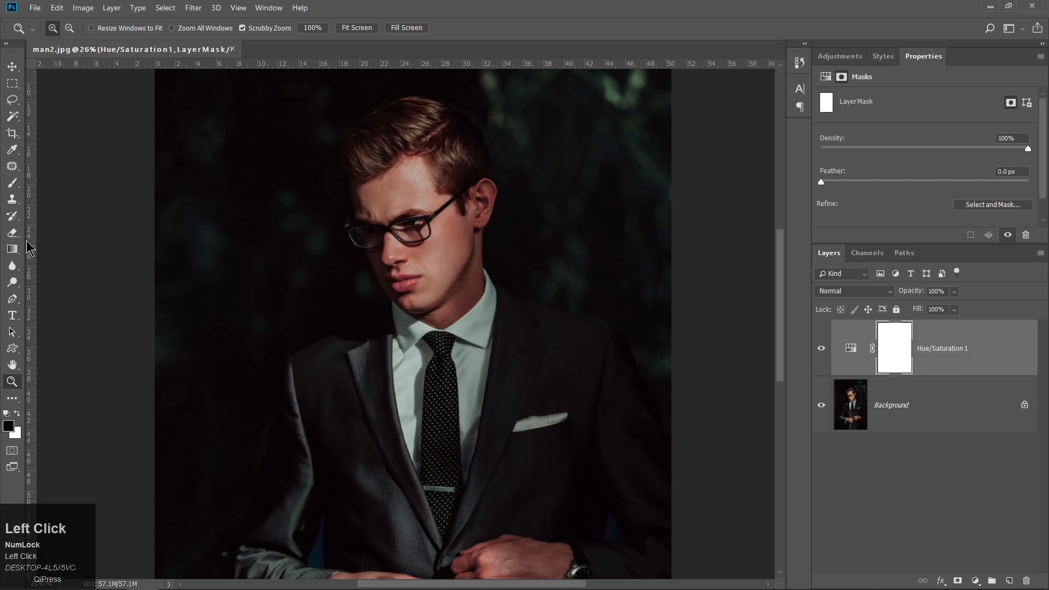
left_click(13, 185)
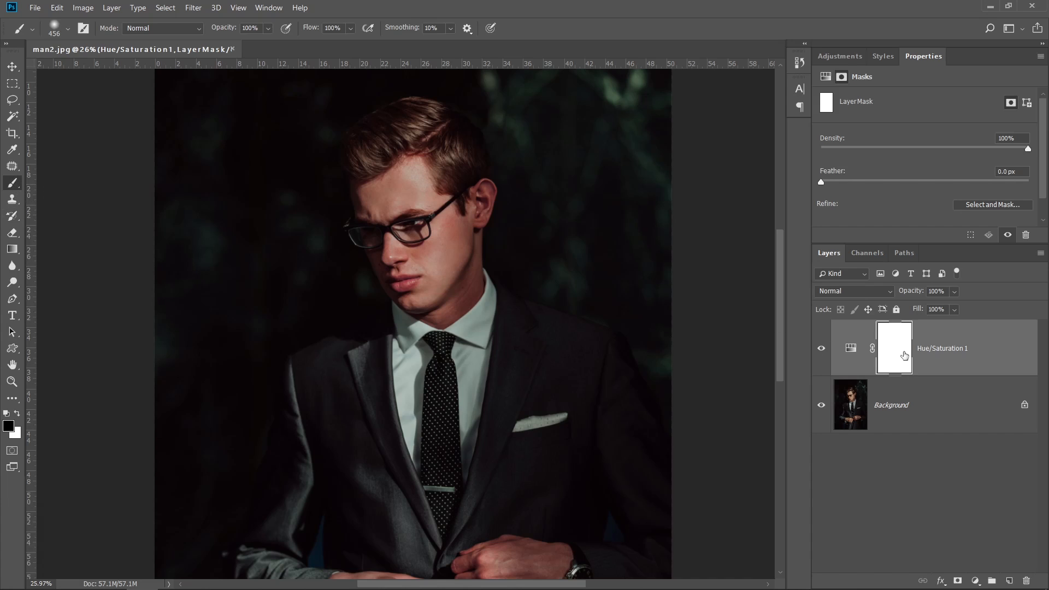
left_click(881, 346)
mouse_move(363, 215)
left_mouse_down()
mouse_move(390, 180)
mouse_move(427, 172)
mouse_move(425, 281)
mouse_move(378, 211)
mouse_move(395, 256)
mouse_move(438, 277)
mouse_move(440, 219)
mouse_move(455, 195)
mouse_move(454, 248)
mouse_move(471, 192)
mouse_move(468, 254)
mouse_move(444, 297)
mouse_move(401, 288)
mouse_move(446, 302)
mouse_move(432, 303)
mouse_move(463, 282)
mouse_move(434, 284)
mouse_move(426, 186)
mouse_move(397, 210)
mouse_move(388, 197)
mouse_move(392, 229)
mouse_move(384, 180)
mouse_move(414, 143)
mouse_move(375, 164)
mouse_move(407, 132)
mouse_move(433, 130)
mouse_move(387, 129)
mouse_move(433, 131)
mouse_move(457, 179)
mouse_move(417, 134)
mouse_move(461, 160)
mouse_move(460, 243)
mouse_move(457, 173)
mouse_move(394, 147)
mouse_move(397, 253)
mouse_move(392, 225)
left_mouse_up()
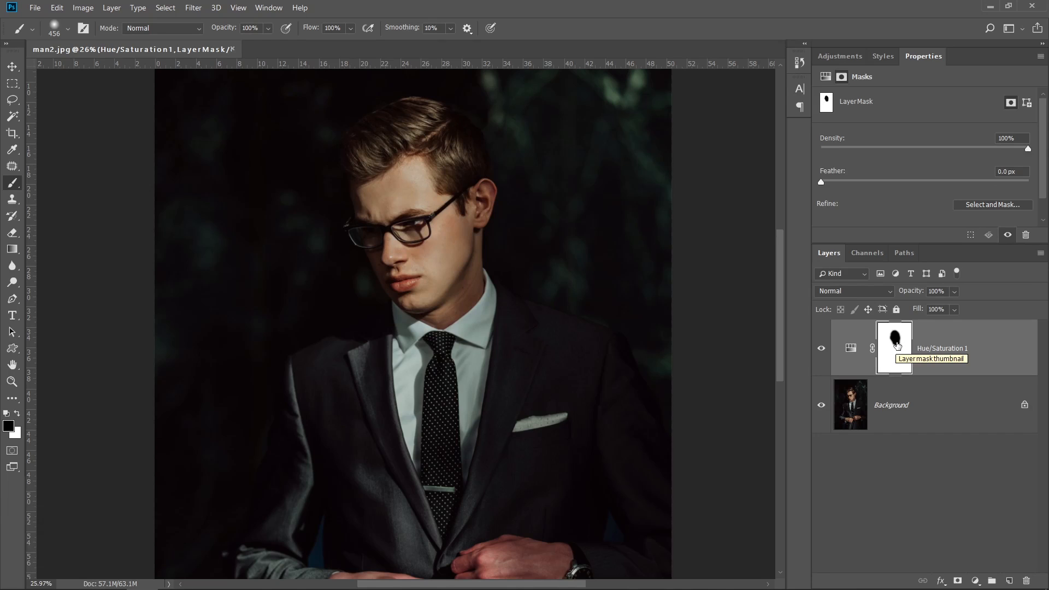
scroll(459, 279, "down", 3)
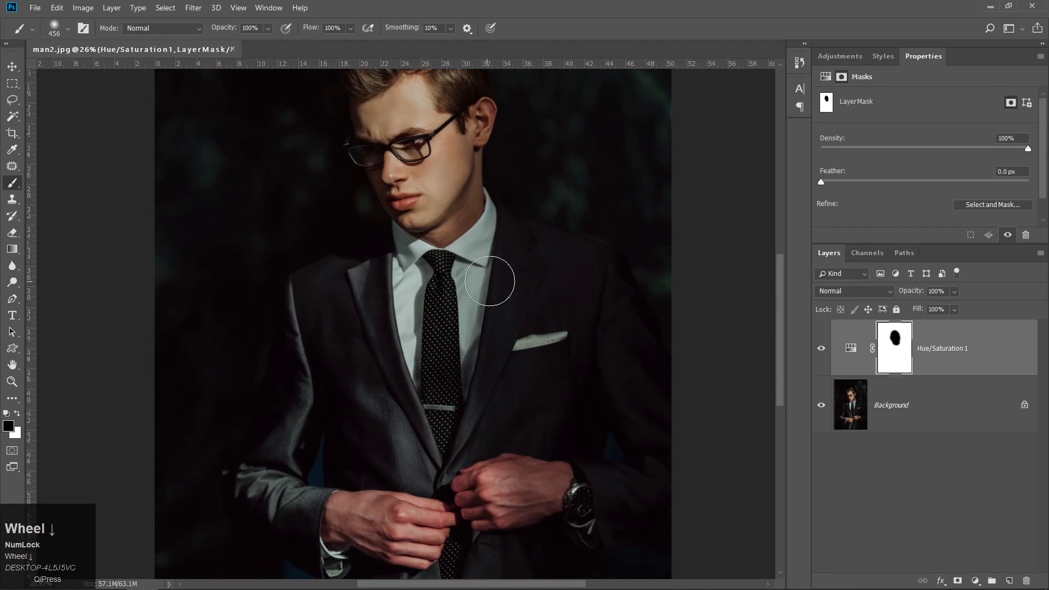
Paint white over the man's face and hair on the Hue/Saturation layer mask with the soft 456 px brush
scroll(491, 287, "up", 2)
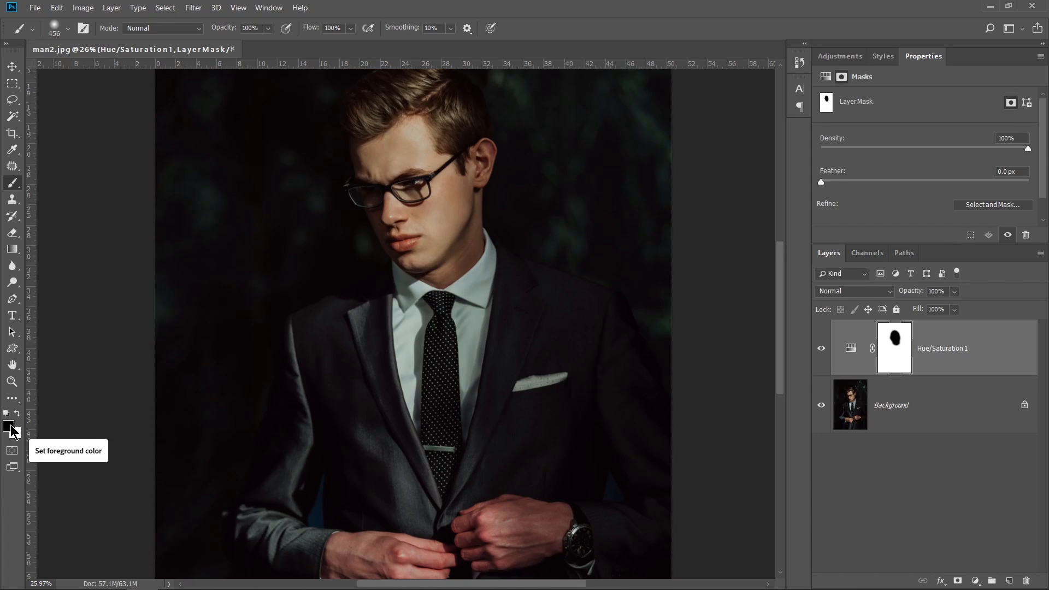
key("x")
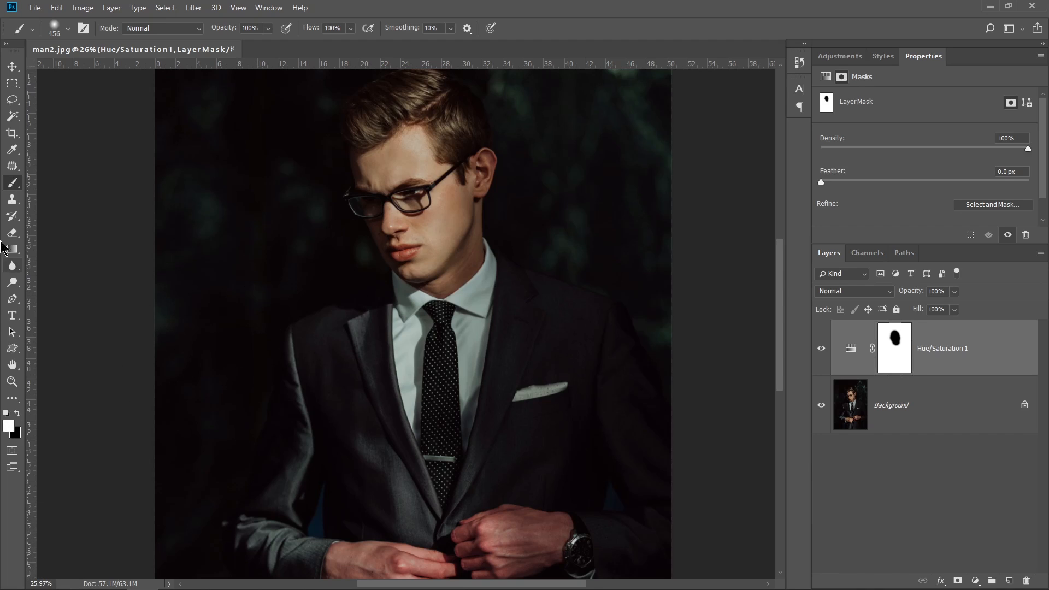
mouse_move(380, 232)
left_mouse_down()
mouse_move(392, 230)
mouse_move(427, 157)
mouse_move(423, 244)
mouse_move(437, 197)
mouse_move(419, 270)
left_mouse_up()
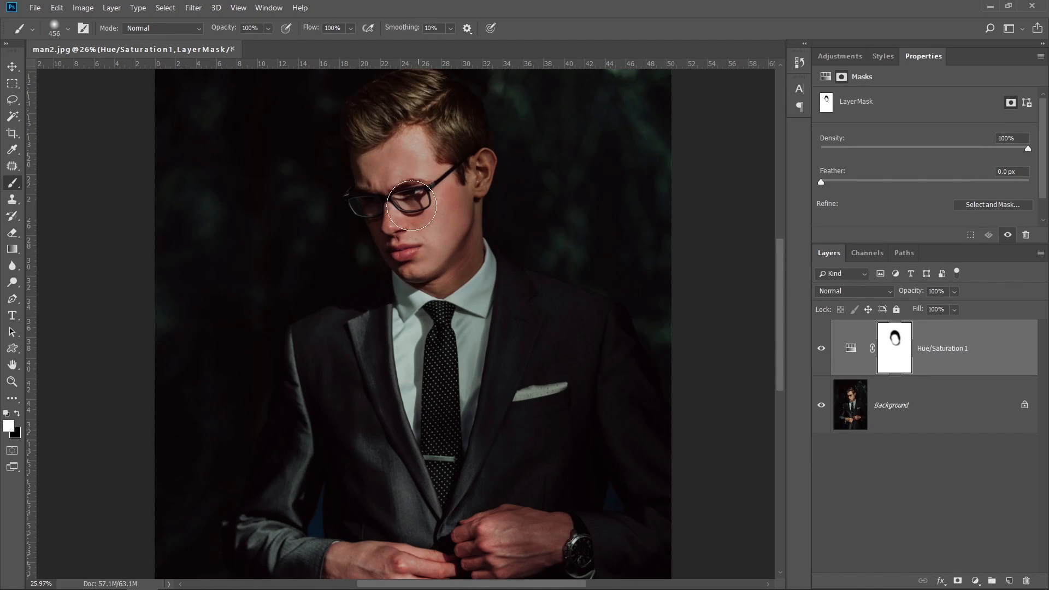
mouse_move(412, 205)
left_mouse_down()
mouse_move(429, 149)
mouse_move(363, 154)
mouse_move(370, 174)
mouse_move(411, 93)
mouse_move(441, 138)
mouse_move(437, 106)
mouse_move(465, 169)
mouse_move(444, 279)
mouse_move(465, 223)
mouse_move(410, 275)
mouse_move(394, 252)
mouse_move(405, 251)
mouse_move(414, 283)
left_mouse_up()
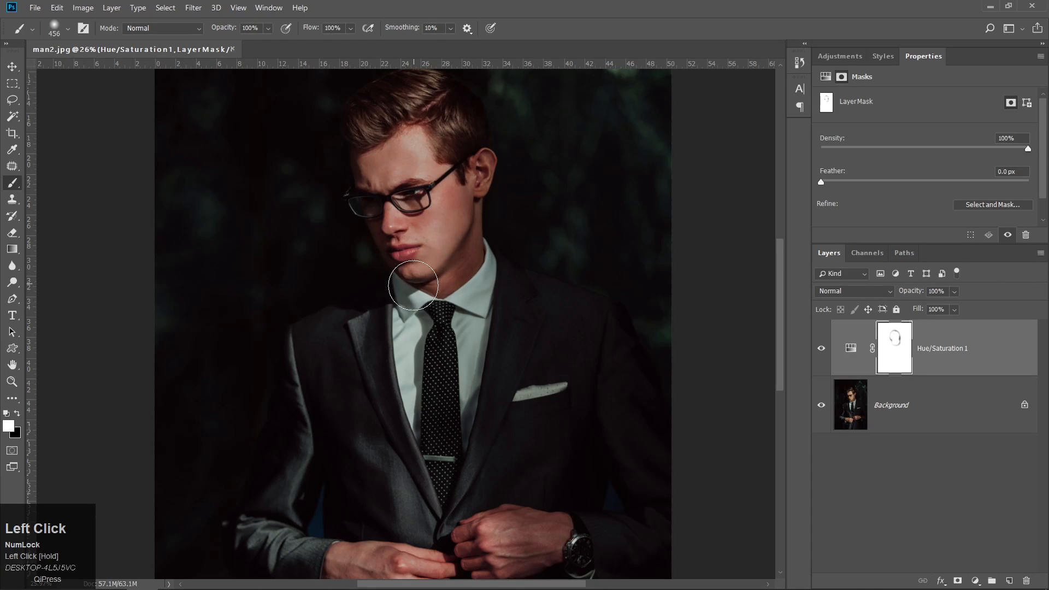
scroll(420, 292, "up", 1)
mouse_move(434, 143)
left_mouse_down()
mouse_move(382, 154)
mouse_move(414, 148)
mouse_move(463, 180)
mouse_move(463, 214)
mouse_move(443, 157)
mouse_move(416, 188)
mouse_move(450, 174)
mouse_move(448, 206)
left_mouse_up()
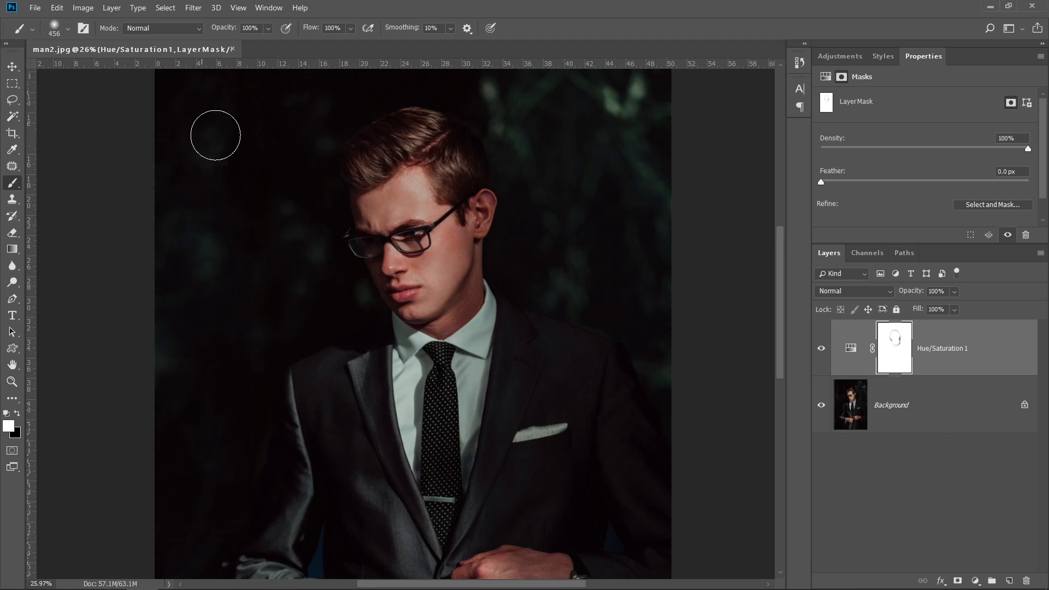
scroll(300, 175, "up", 1)
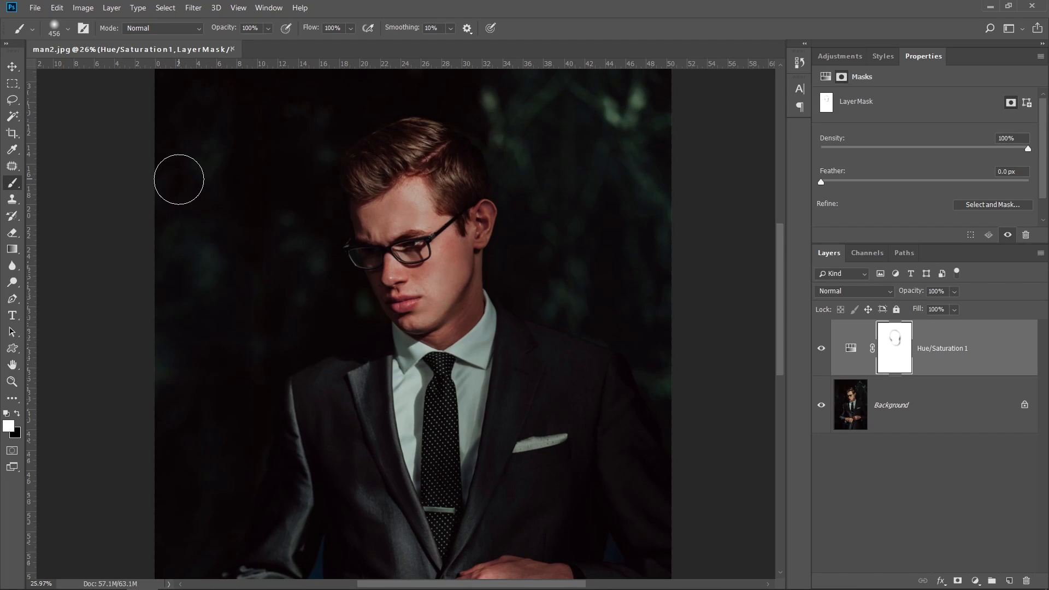
left_click_drag(184, 176, 386, 91)
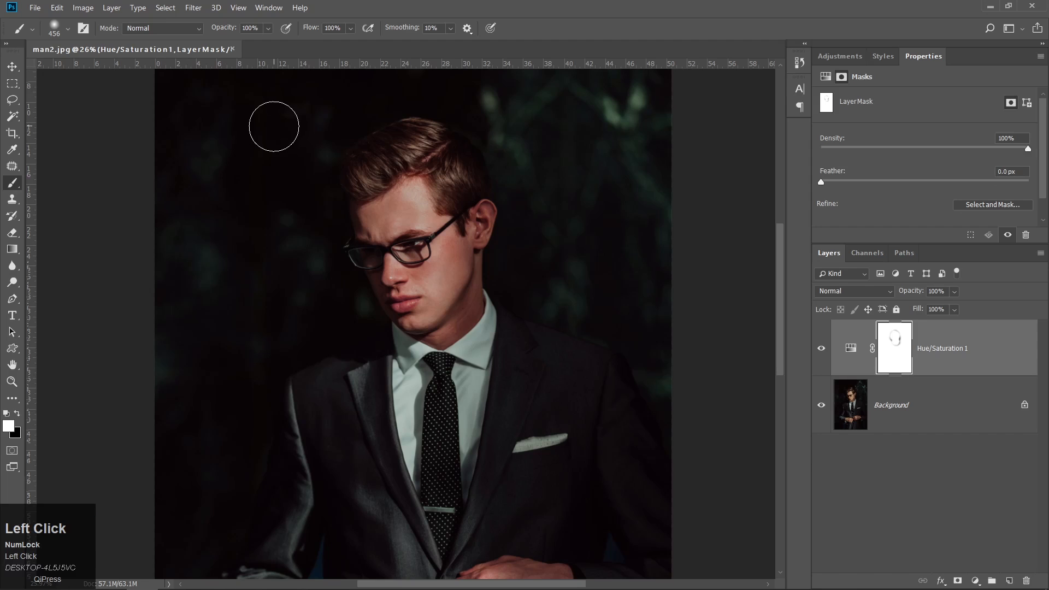
Paint black over the dark background beside the head and over the man's face on the Hue/Saturation mask
key("x")
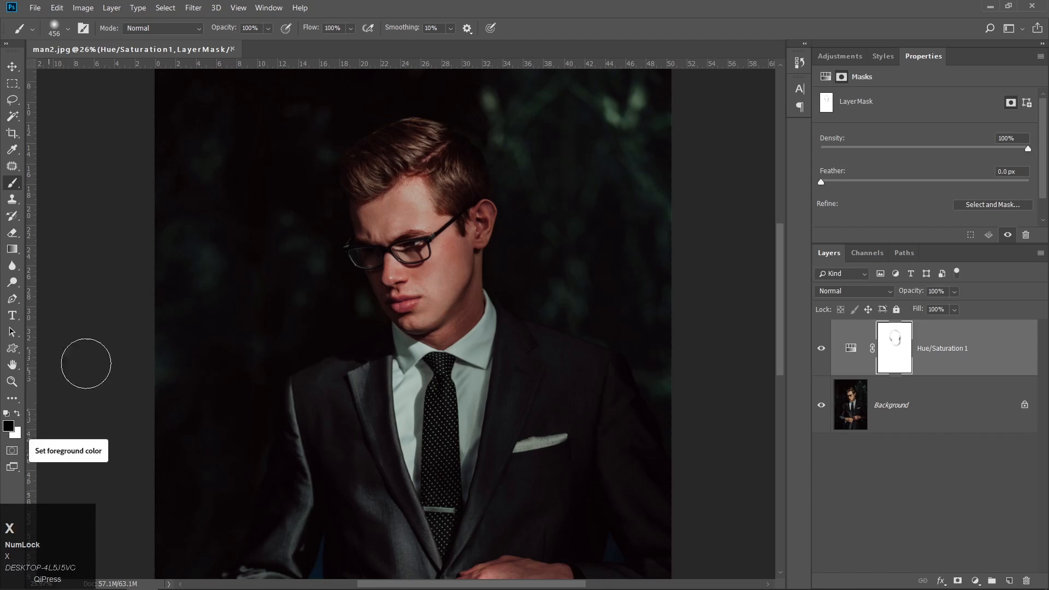
mouse_move(296, 129)
left_mouse_down()
mouse_move(253, 136)
mouse_move(234, 171)
left_mouse_up()
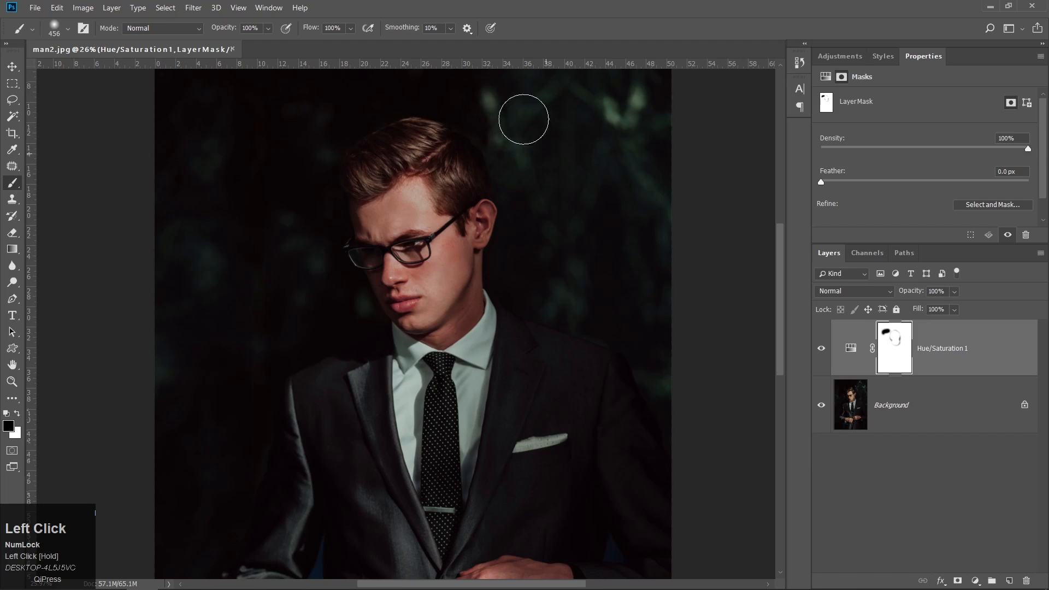
mouse_move(442, 214)
left_mouse_down()
mouse_move(358, 184)
mouse_move(374, 208)
mouse_move(451, 216)
mouse_move(442, 344)
mouse_move(392, 301)
mouse_move(442, 275)
mouse_move(449, 283)
mouse_move(403, 306)
left_mouse_up()
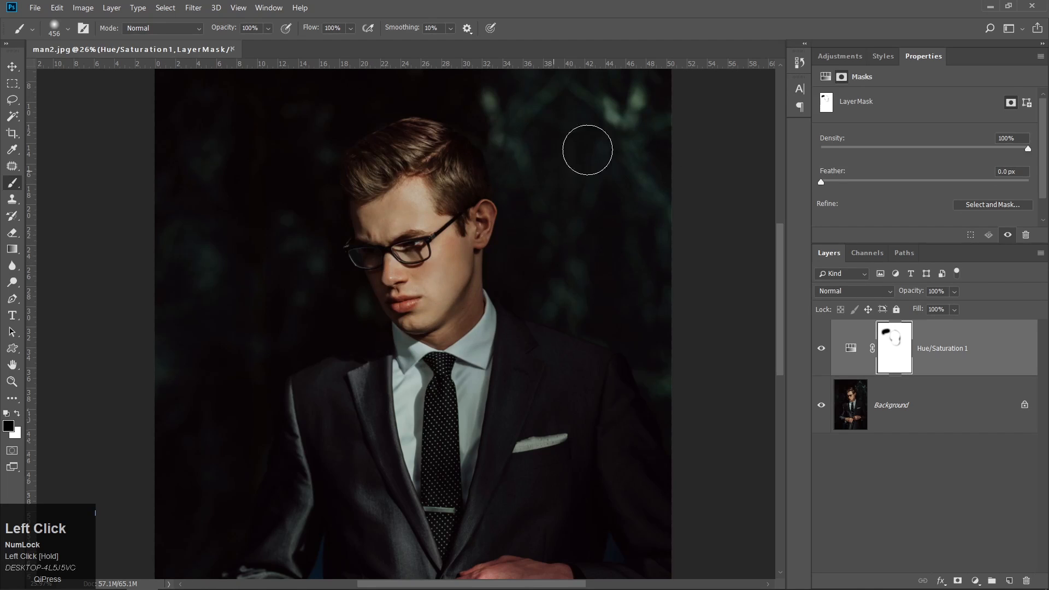
left_click_drag(511, 192, 524, 183)
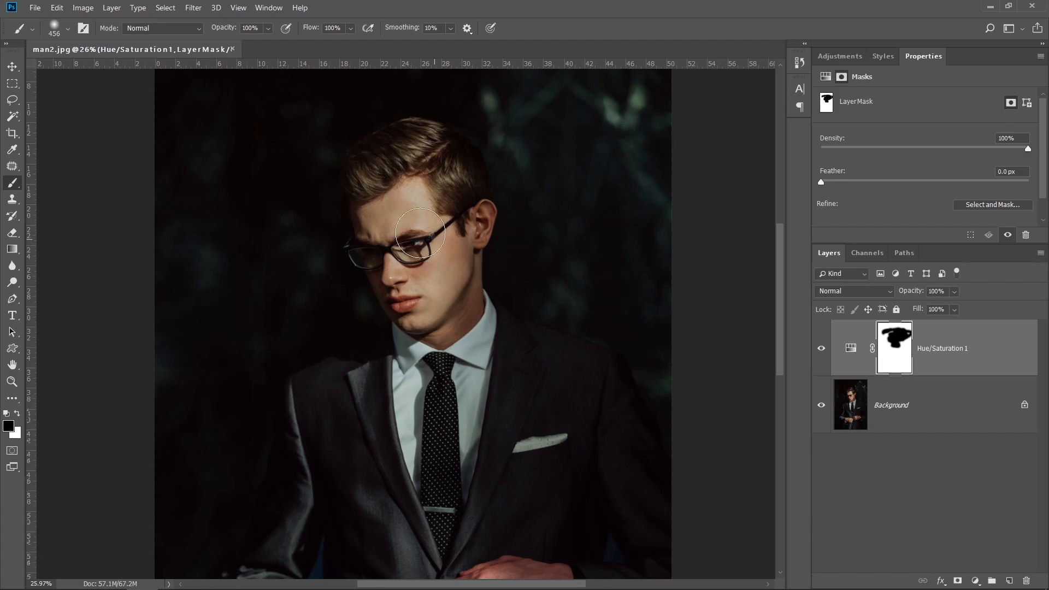
Close man2.jpg without saving and open 11572-NNIBJR.psd from the adjesmint layer class folder
left_click(232, 49)
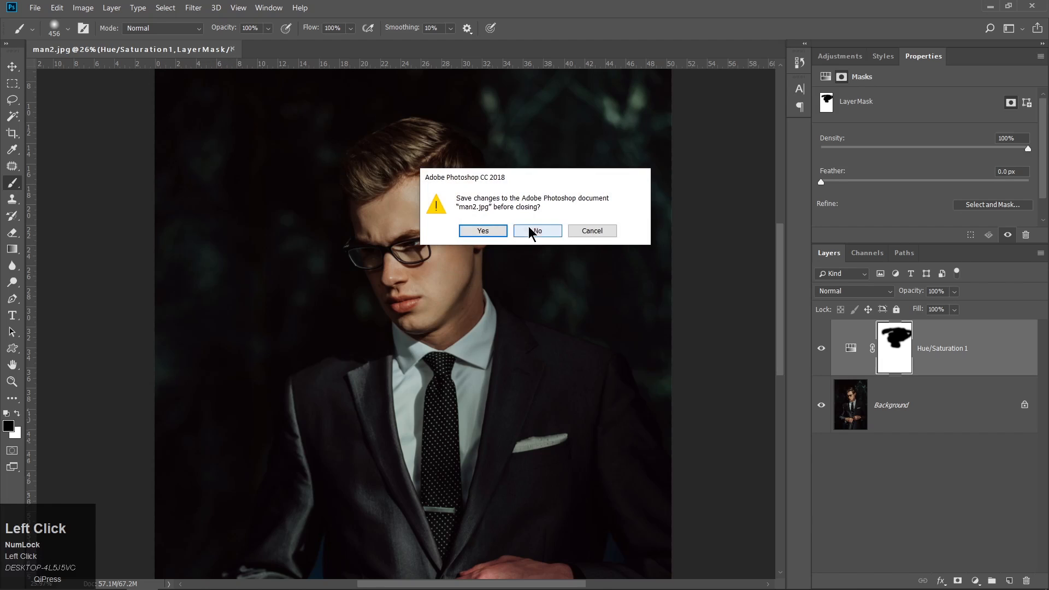
left_click(529, 229)
left_click(35, 7)
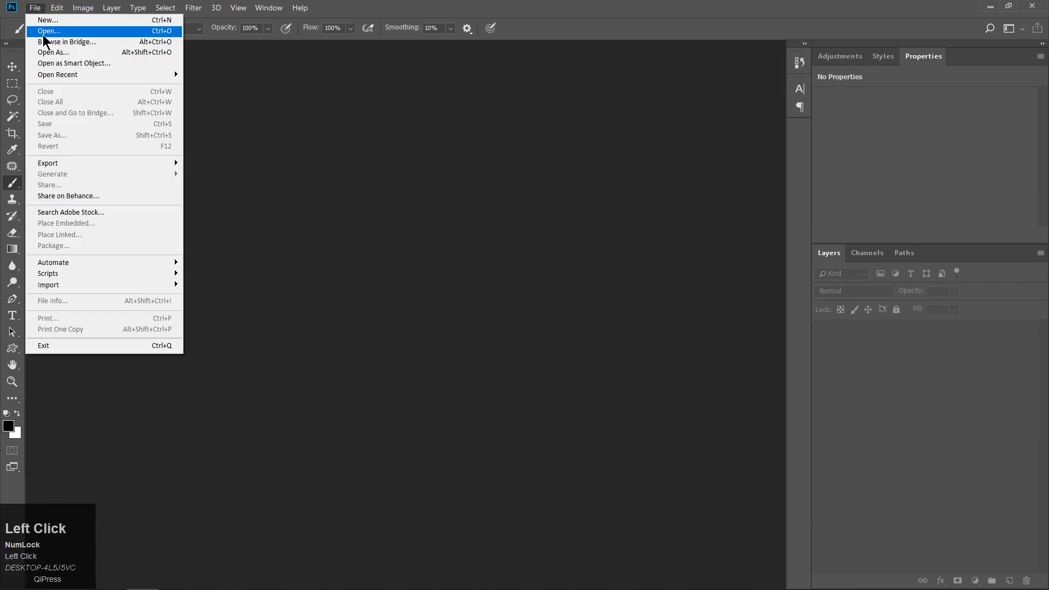
left_click(43, 33)
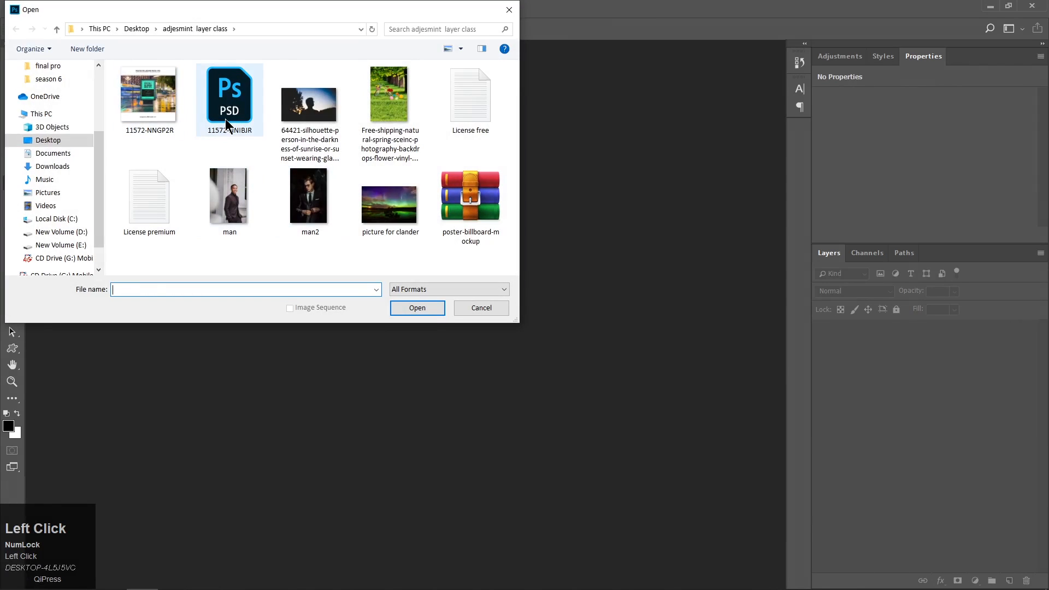
left_click(225, 119)
left_click(425, 307)
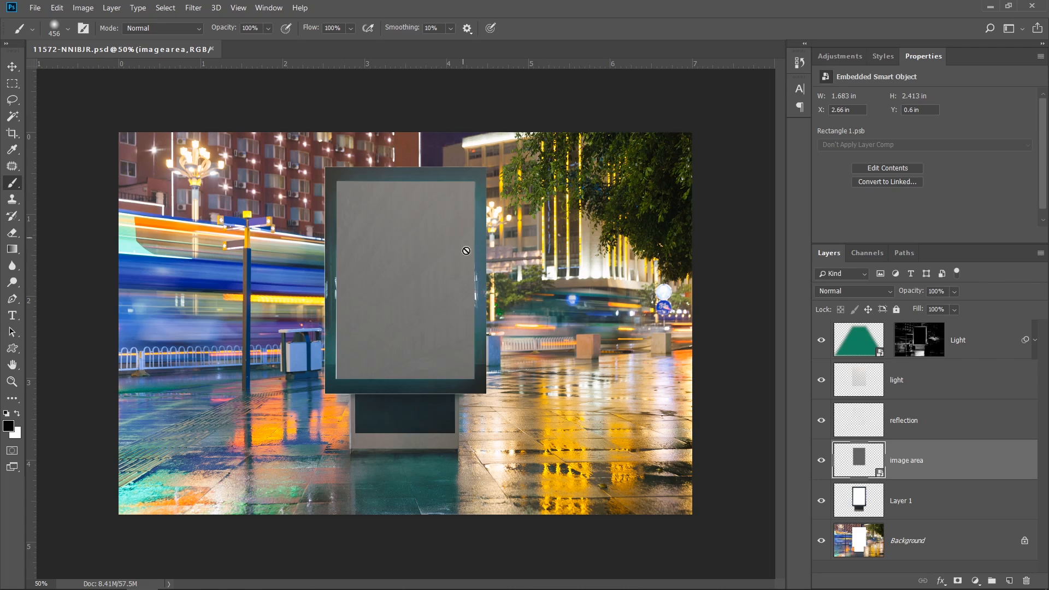
Toggle the image area layer's visibility off and on to see which part of the billboard it covers
left_click(12, 381)
scroll(450, 331, "up", 1)
left_click(473, 312)
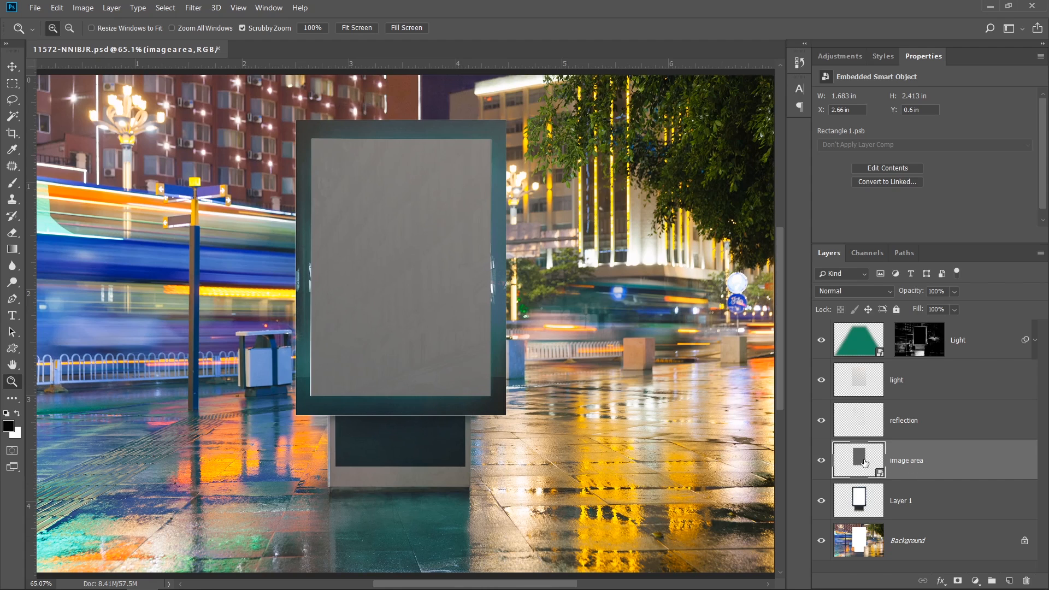
left_click(820, 461)
left_click(822, 463)
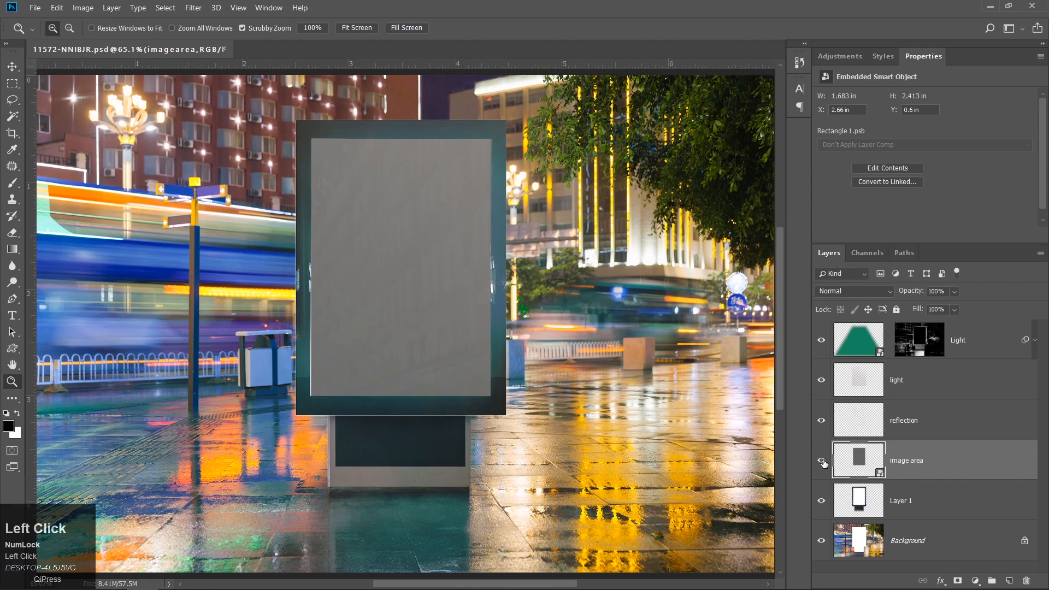
scroll(856, 464, "up", 1)
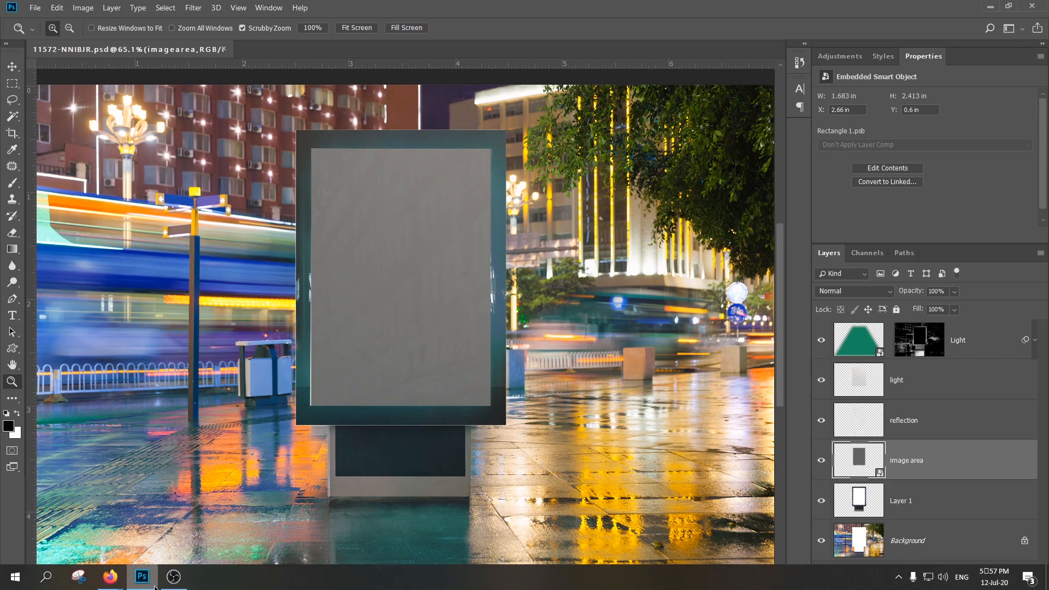
Place man2 from the desktop's adjesmint layer class folder into the billboard document, directly above the image area layer
left_click(991, 6)
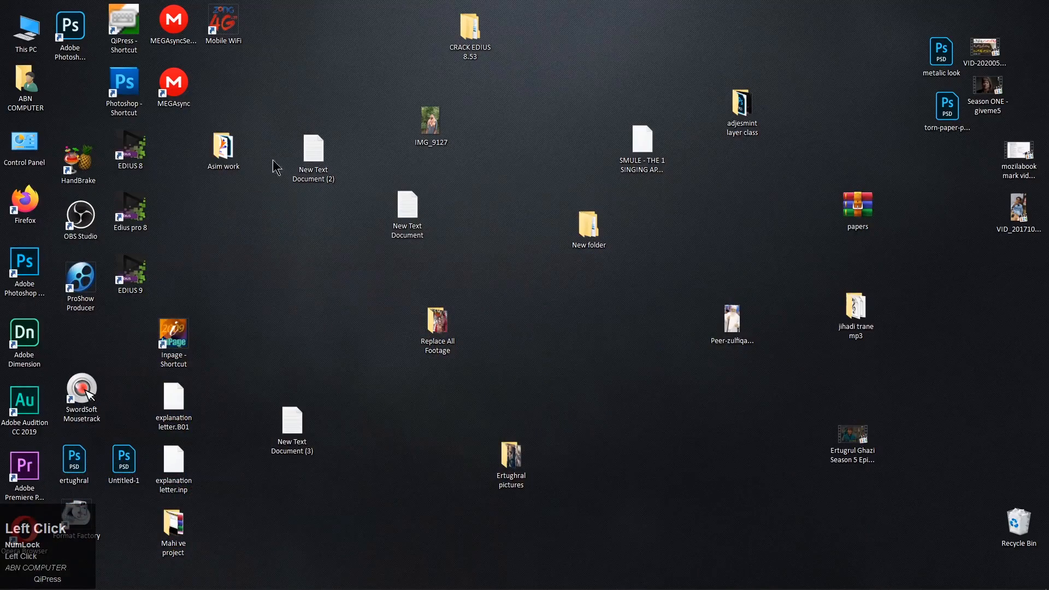
double_click(746, 130)
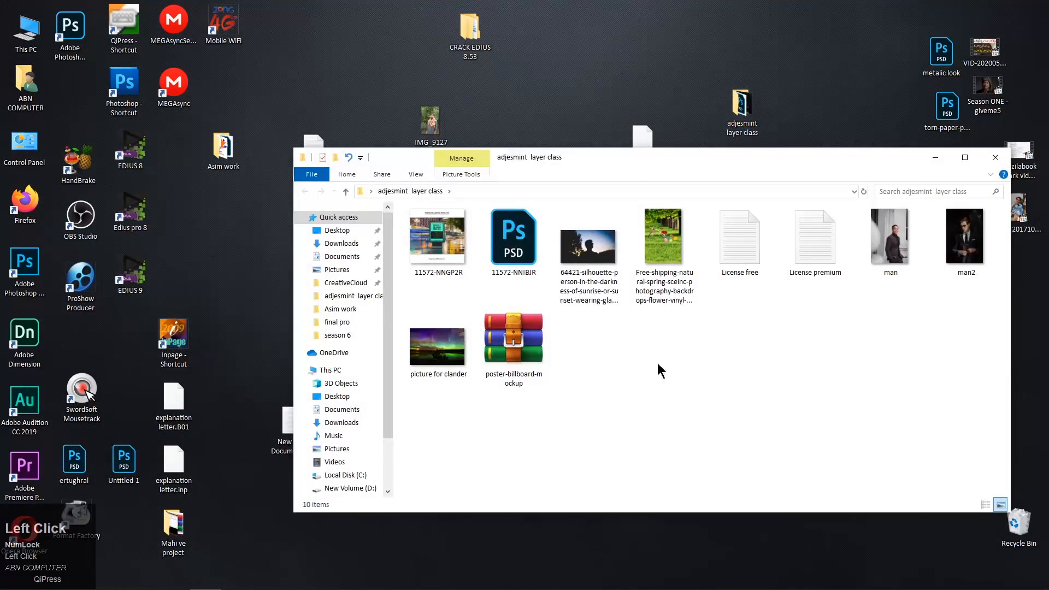
left_click_drag(970, 246, 344, 305)
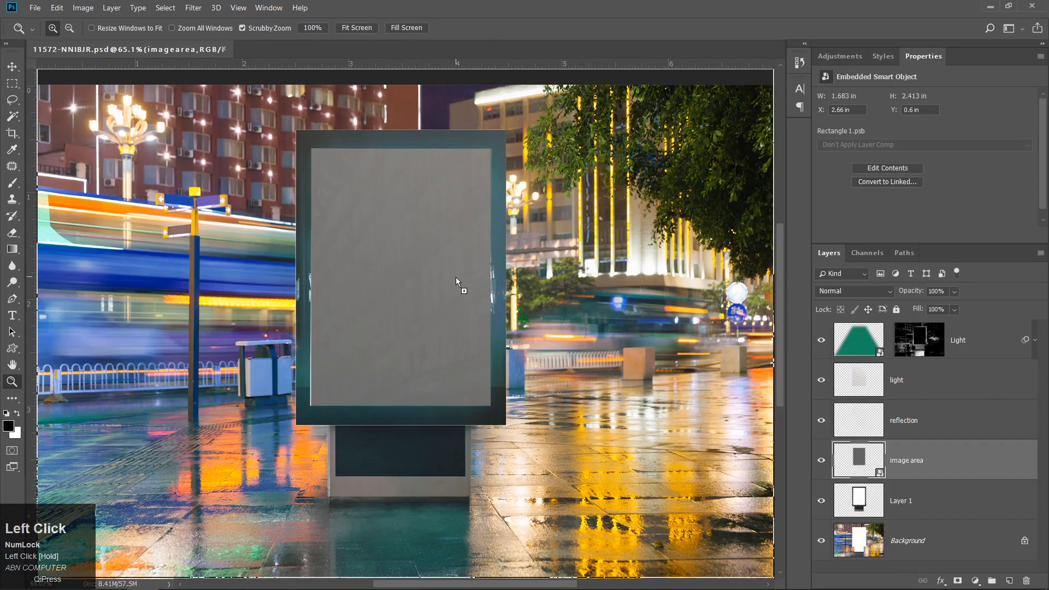
left_click_drag(420, 294, 422, 296)
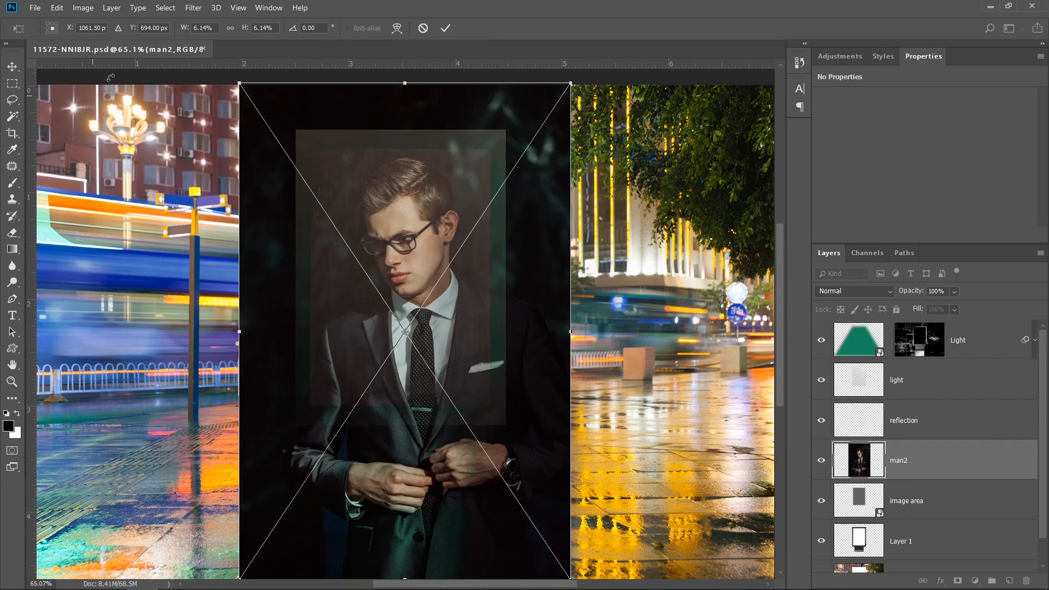
left_click(12, 66)
left_click(484, 230)
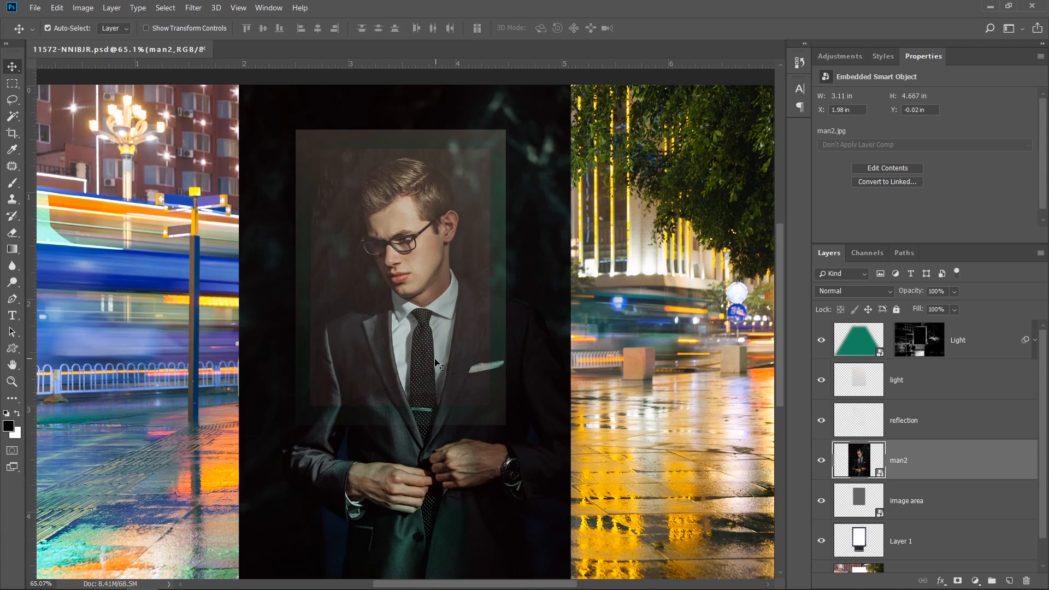
Scale the man2 layer proportionally to 5.41% and reposition it so the portrait is framed by the billboard
key("ctrl+t")
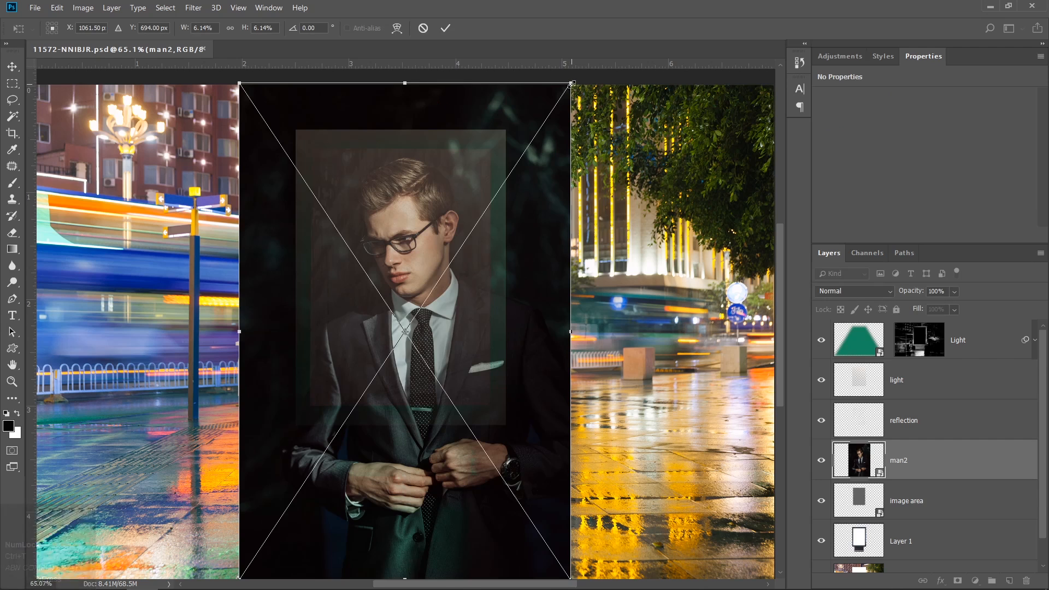
left_click_drag(572, 83, 542, 113)
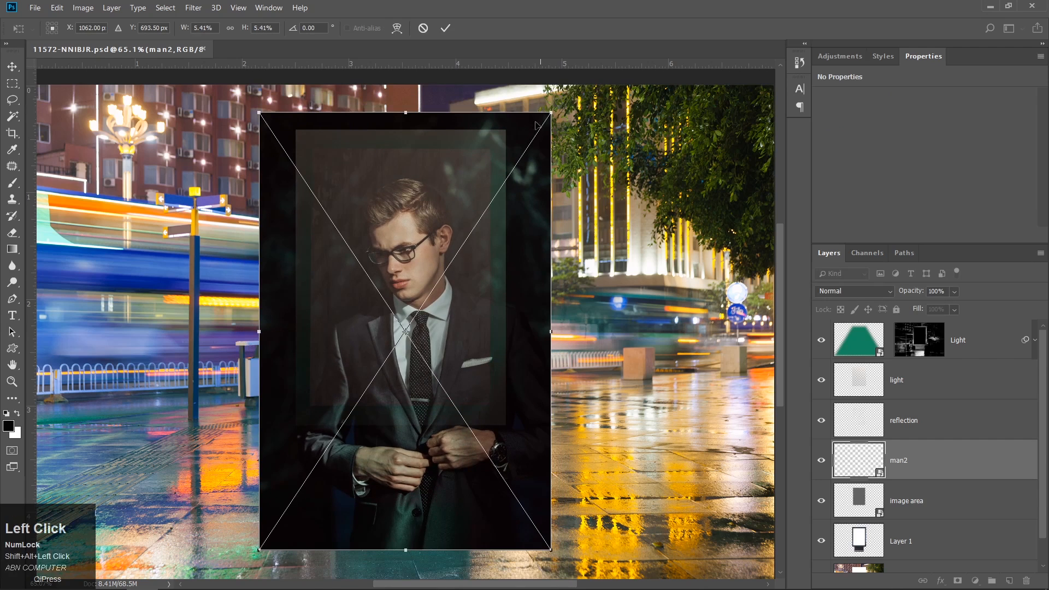
left_click_drag(450, 216, 448, 201)
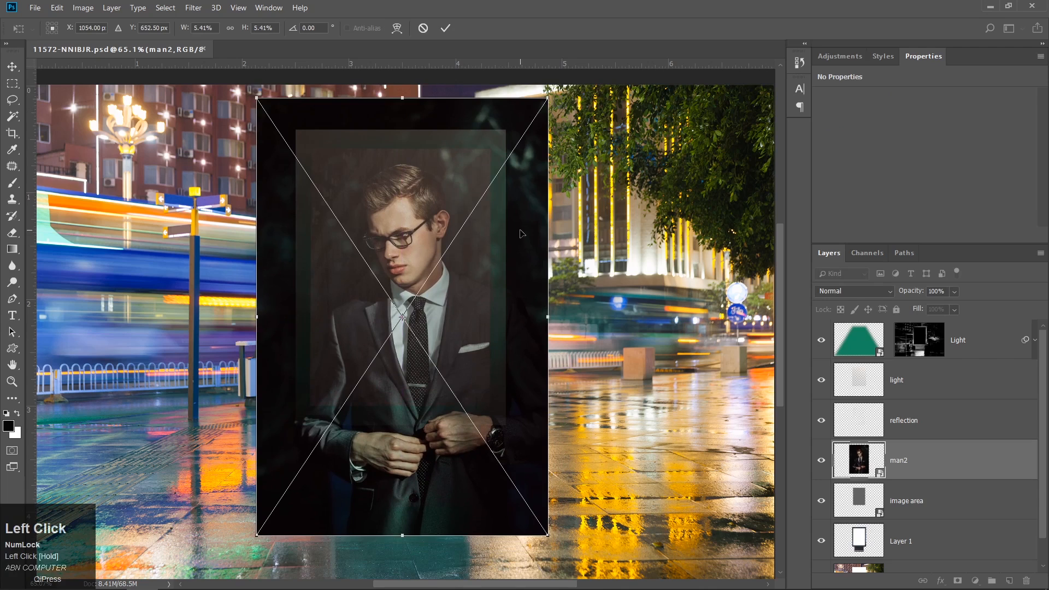
left_click(12, 66)
left_click(488, 231)
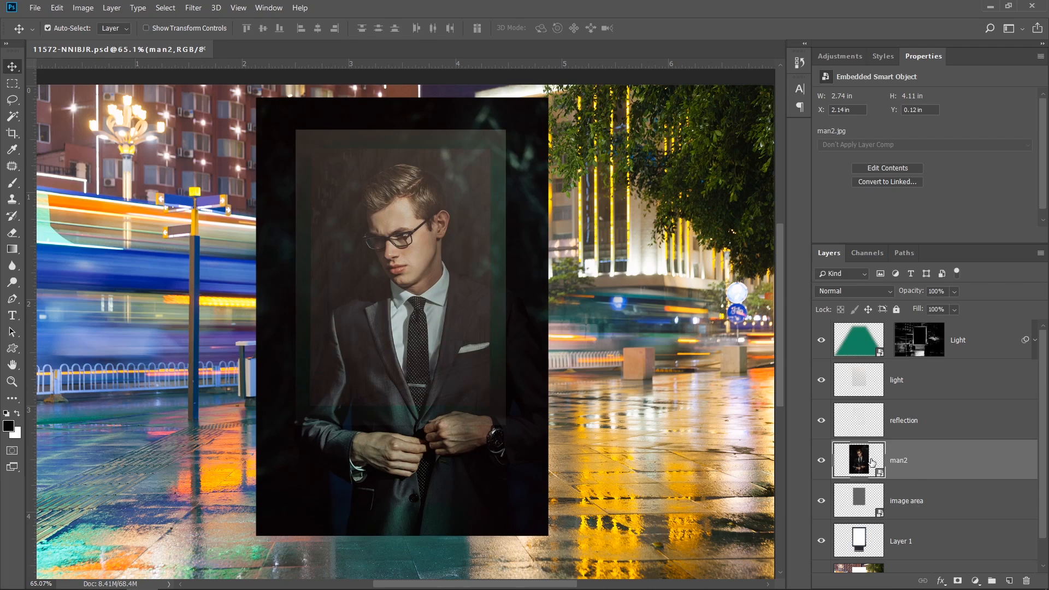
Try clipping the man2 layer to the image area layer, and undo the clipping mask
right_click(910, 465)
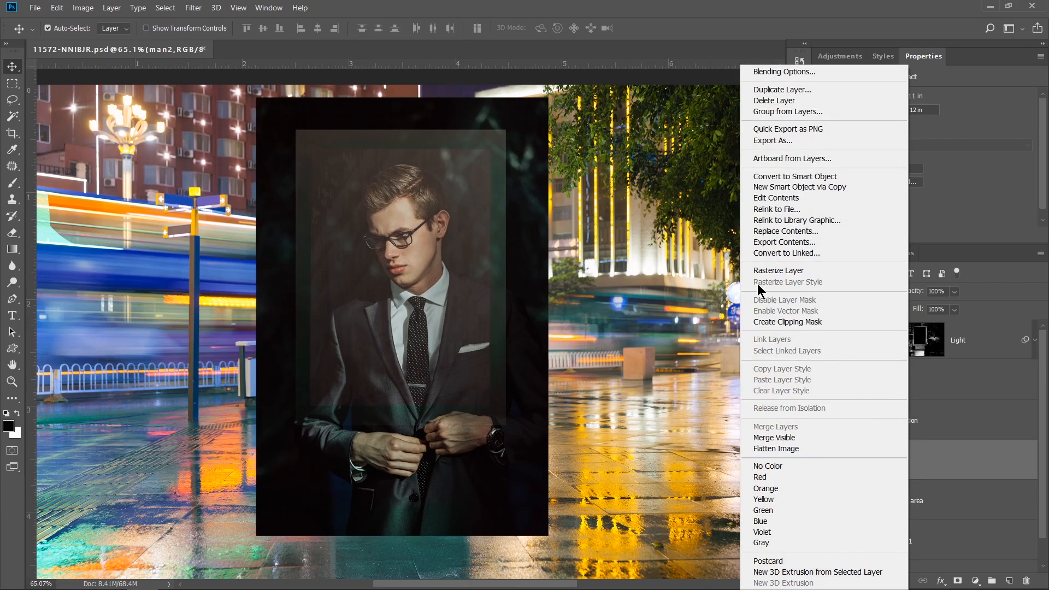
left_click(773, 322)
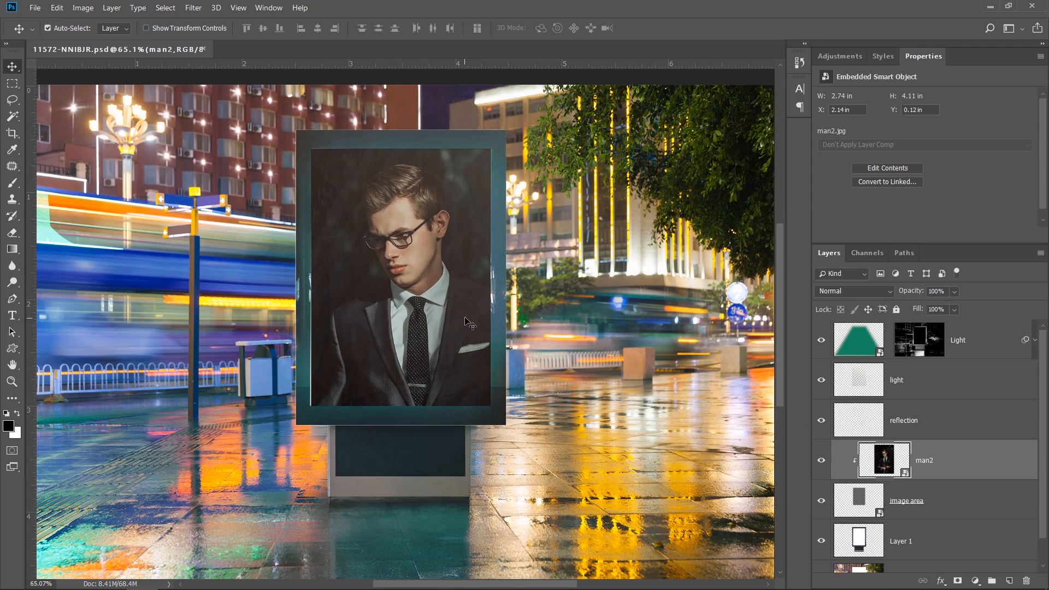
key("ctrl")
key("ctrl+alt+z")
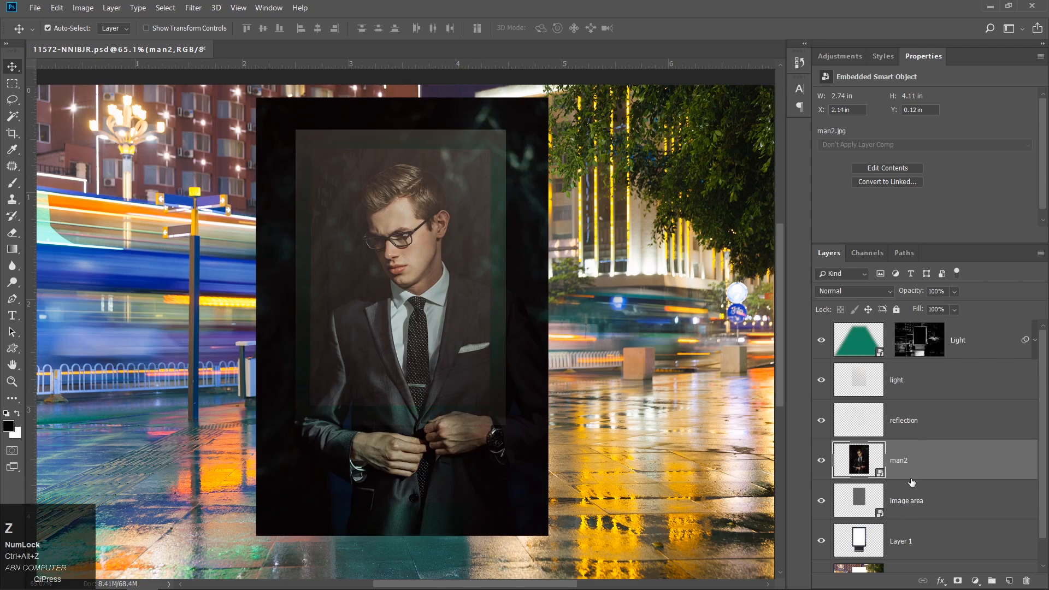
Create a clipping mask so the man2 layer shows only within the image area layer
key("alt")
left_click(906, 478, "alt")
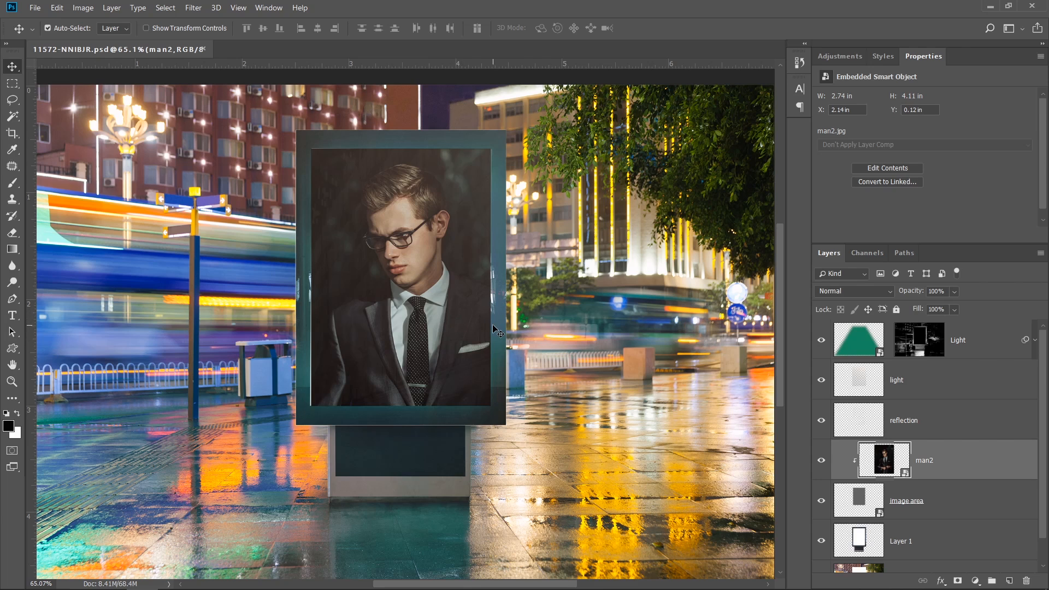
Add a Hue/Saturation adjustment layer directly above Background with Hue -13, Saturation +34 and Lightness -38
scroll(494, 329, "down", 2)
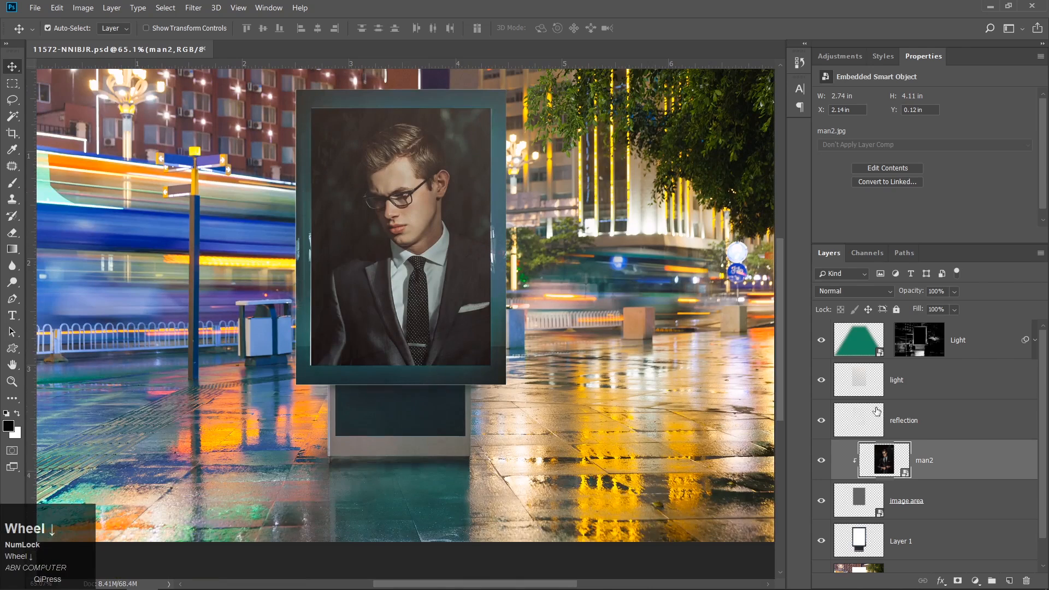
left_click_drag(1043, 427, 1041, 476)
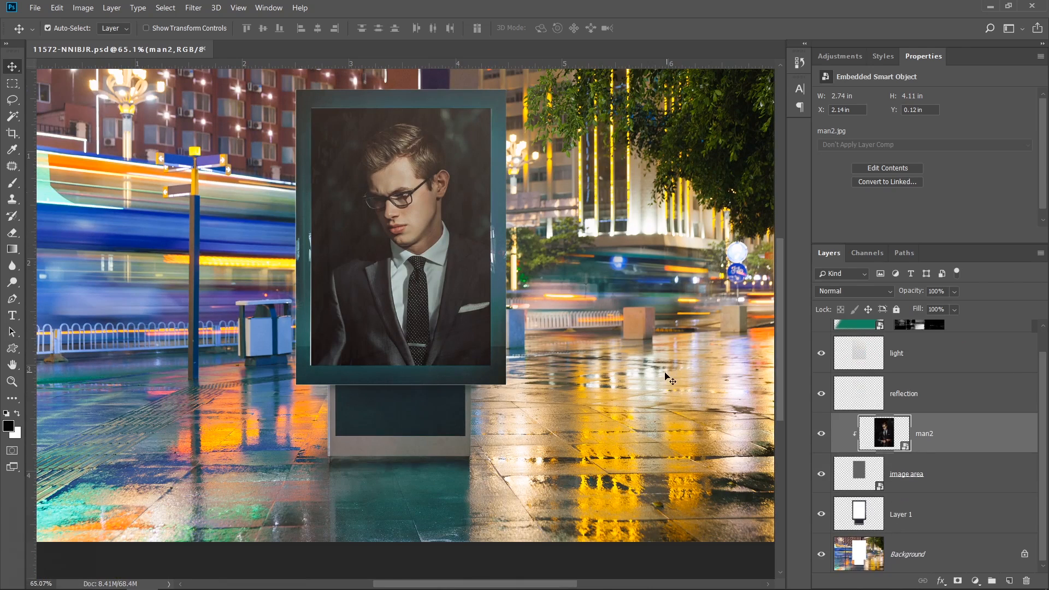
left_click(904, 557)
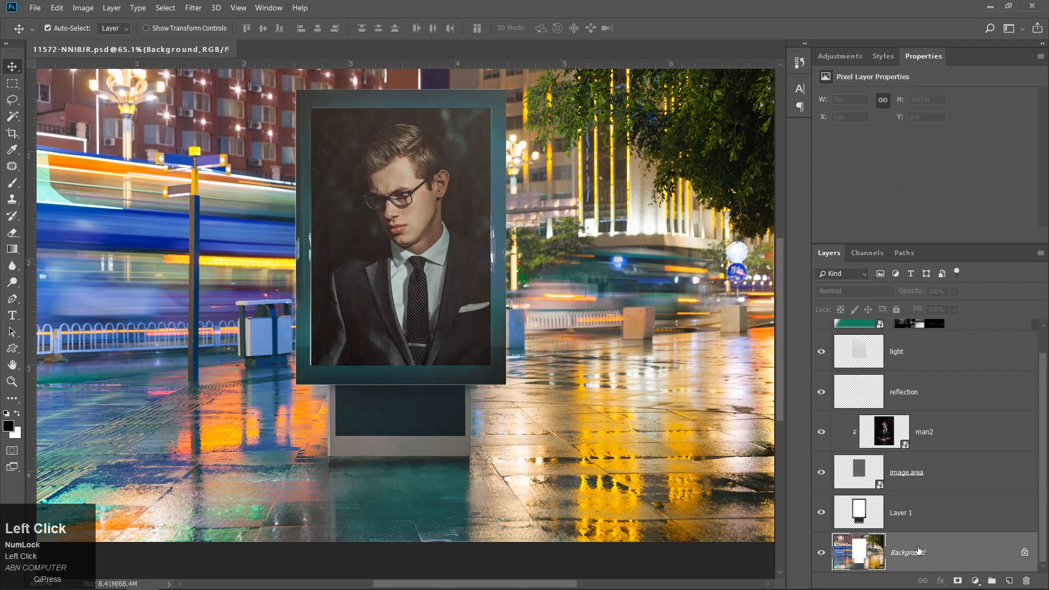
left_click(976, 583)
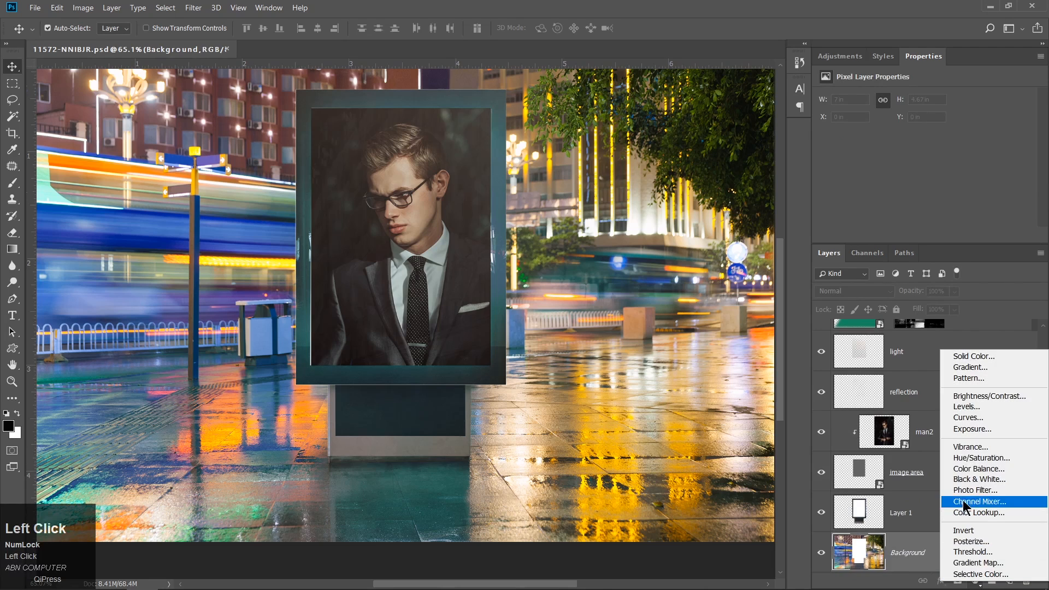
left_click(959, 463)
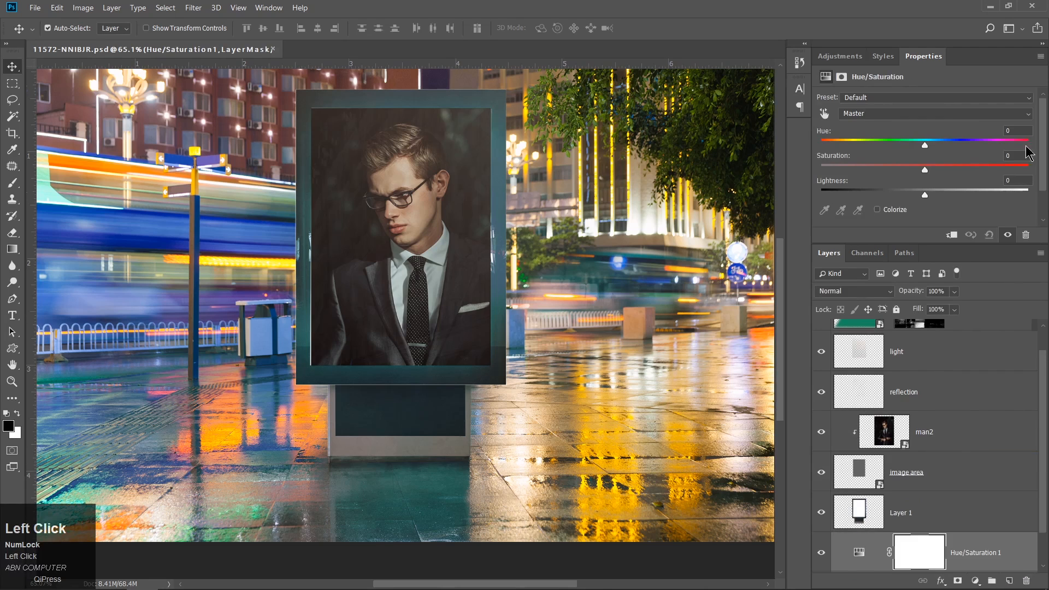
left_click_drag(925, 145, 886, 197)
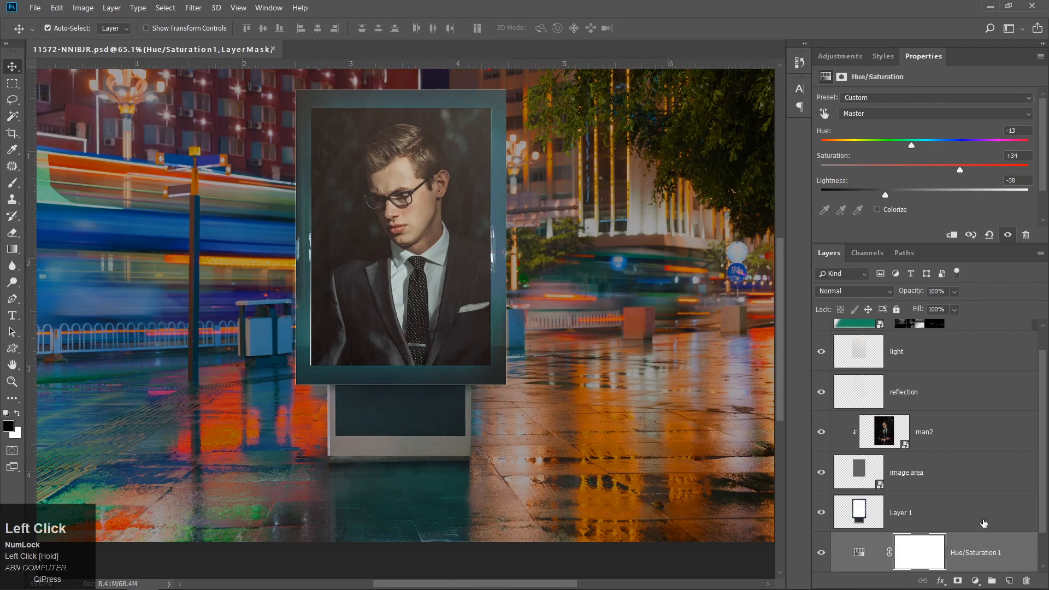
scroll(930, 519, "down", 1)
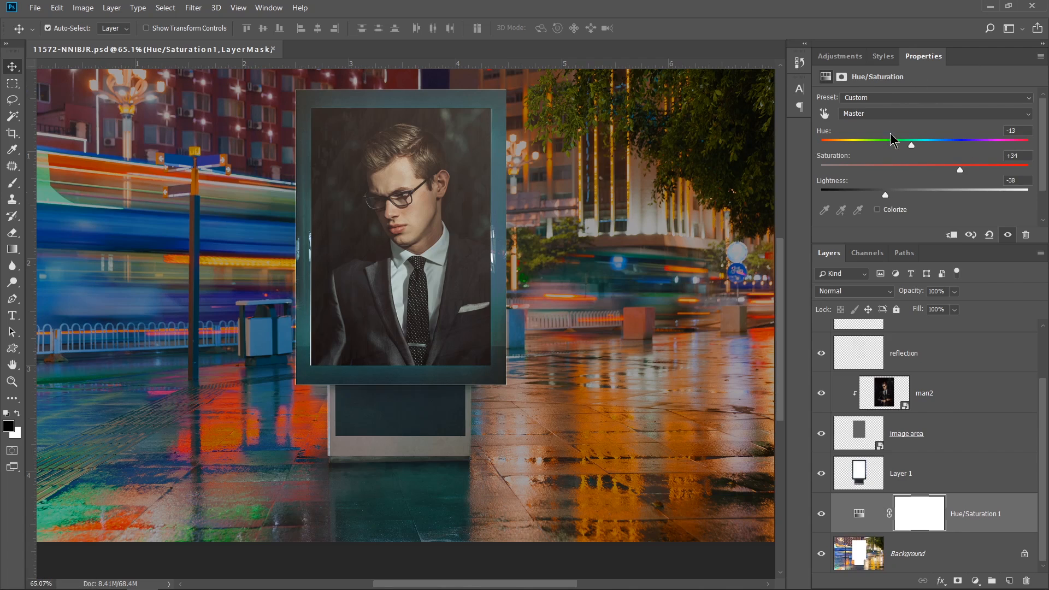
Set the Hue/Saturation 1 layer to Hue +2, Saturation +10 and Lightness -29
left_click(946, 403)
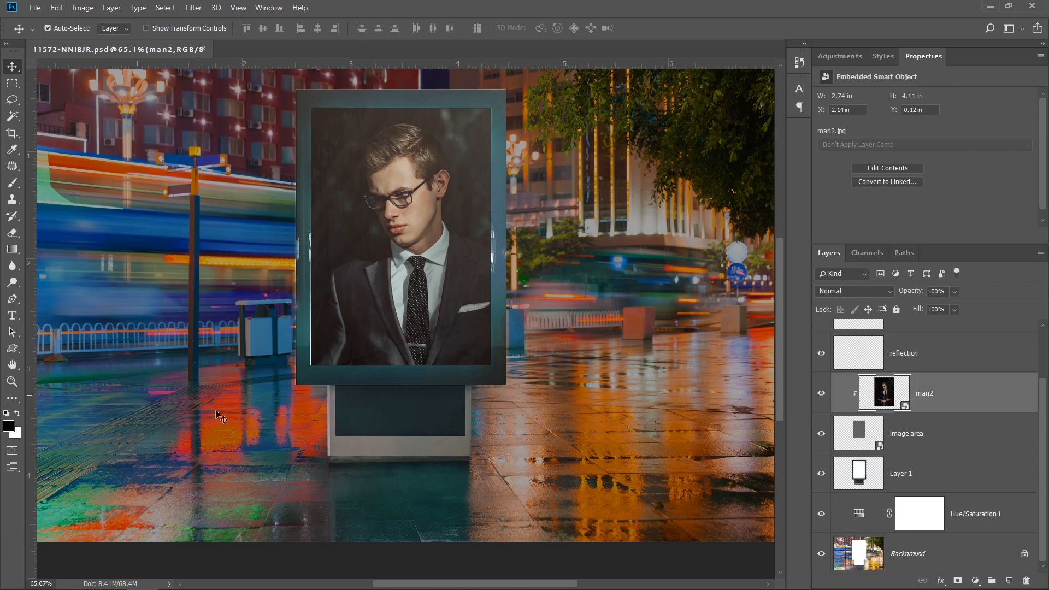
left_click(865, 518)
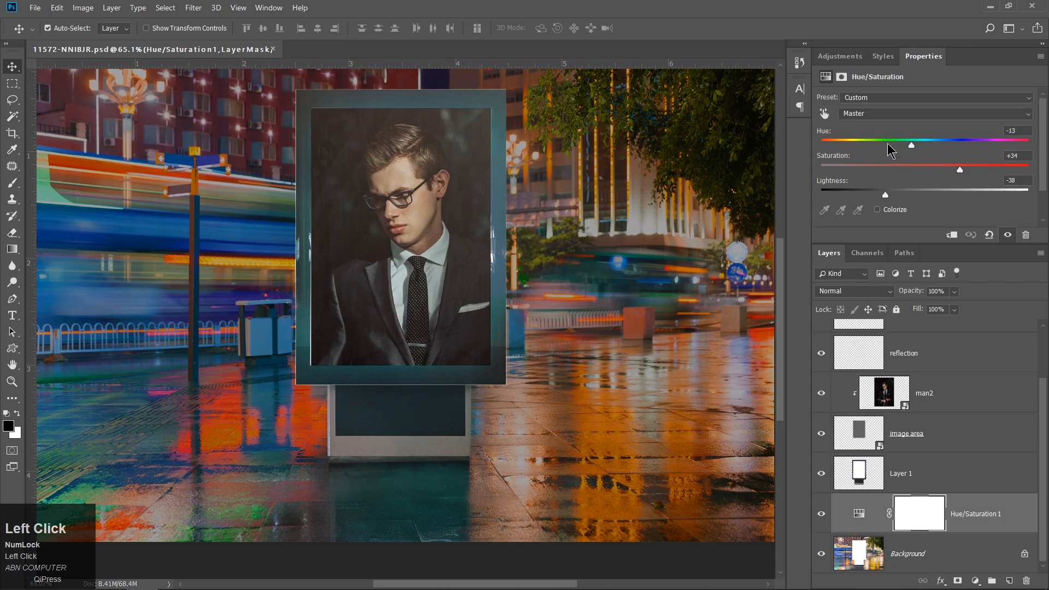
mouse_move(913, 143)
left_mouse_down()
mouse_move(946, 146)
mouse_move(932, 146)
mouse_move(935, 170)
mouse_move(927, 145)
left_mouse_up()
left_click_drag(895, 196, 895, 195)
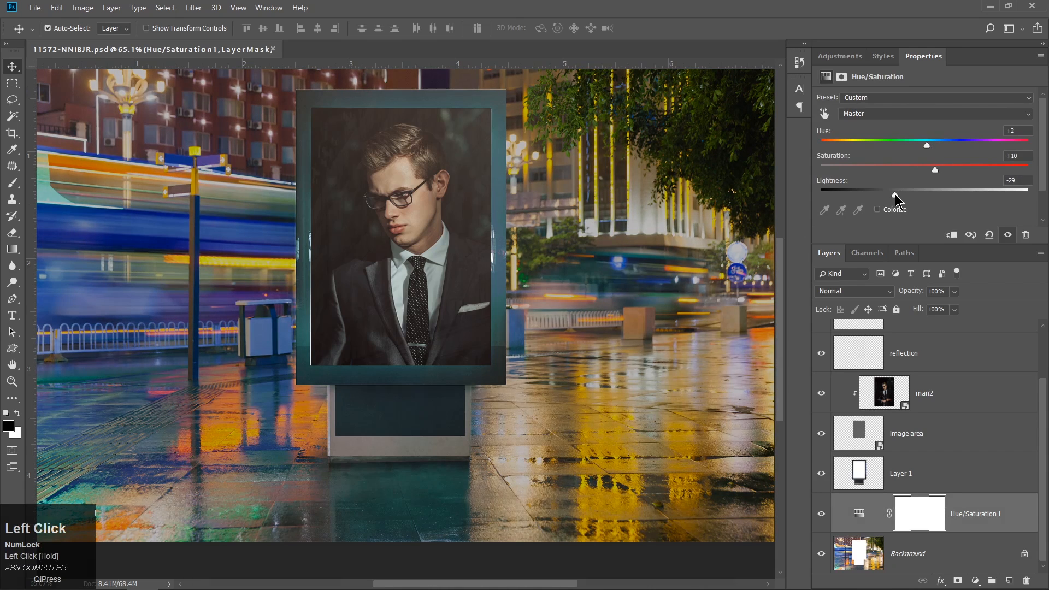
Brush black on the Hue/Saturation 1 mask over the blurred bus, and brush white over the same area to restore the adjustment
left_click(917, 515)
left_click(12, 183)
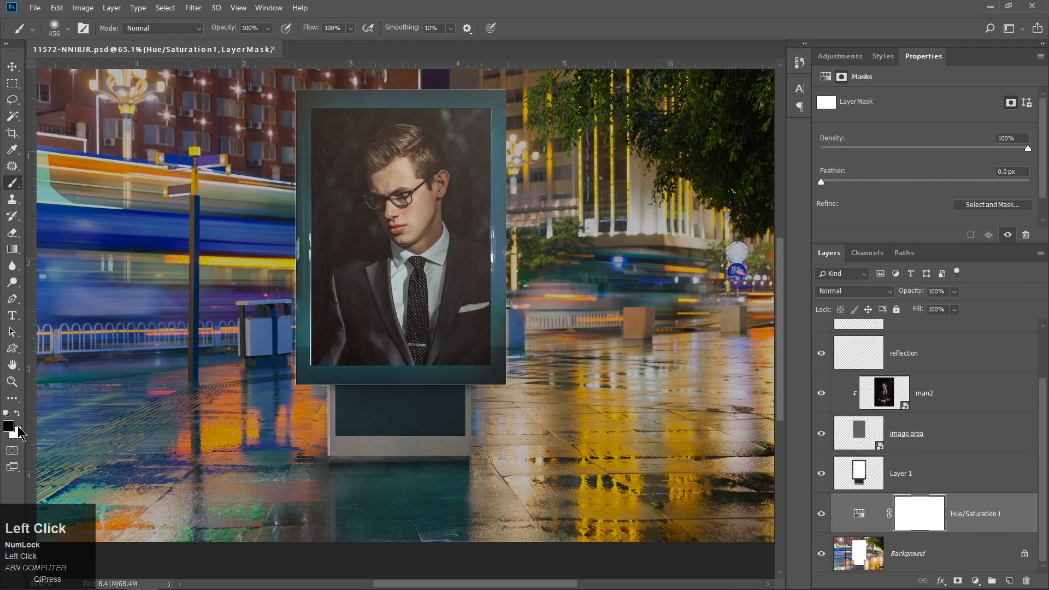
mouse_move(170, 229)
left_mouse_down()
mouse_move(137, 246)
mouse_move(109, 317)
mouse_move(87, 164)
mouse_move(182, 285)
left_mouse_up()
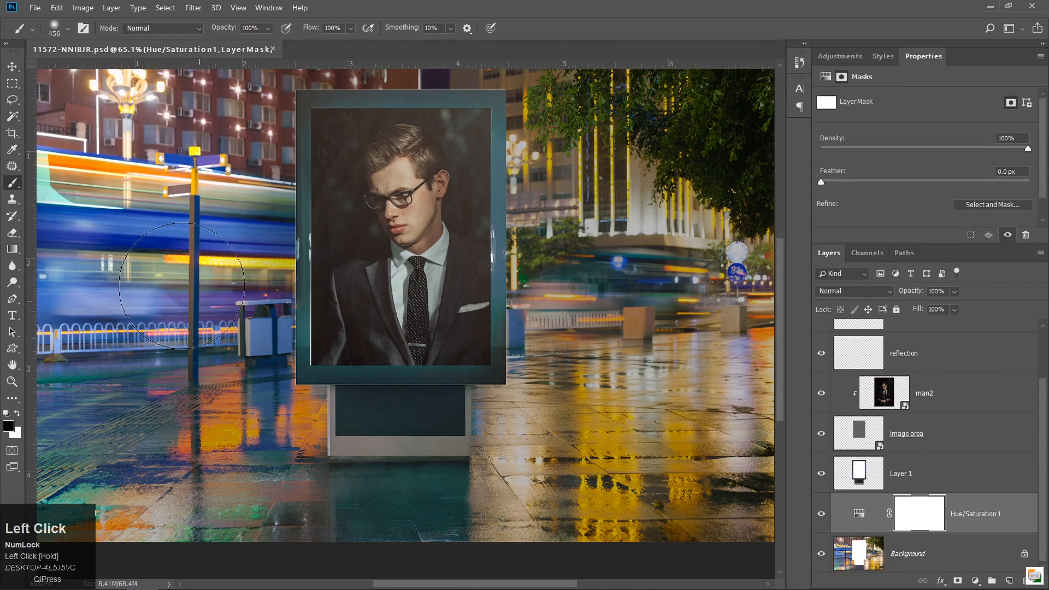
left_click(17, 415)
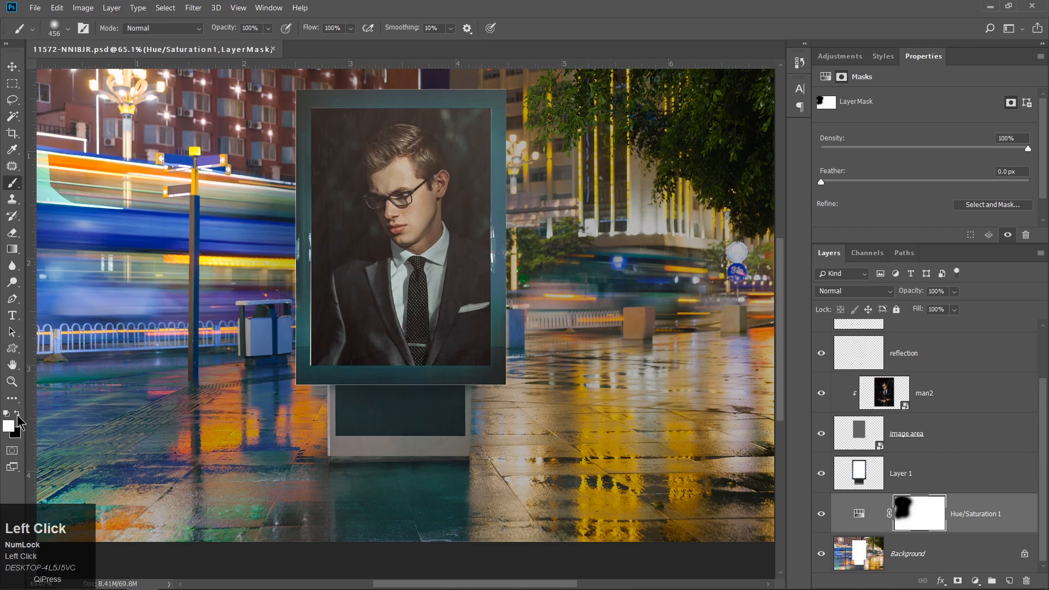
mouse_move(112, 270)
left_mouse_down()
mouse_move(155, 205)
mouse_move(199, 218)
mouse_move(111, 215)
mouse_move(126, 241)
mouse_move(173, 202)
left_mouse_up()
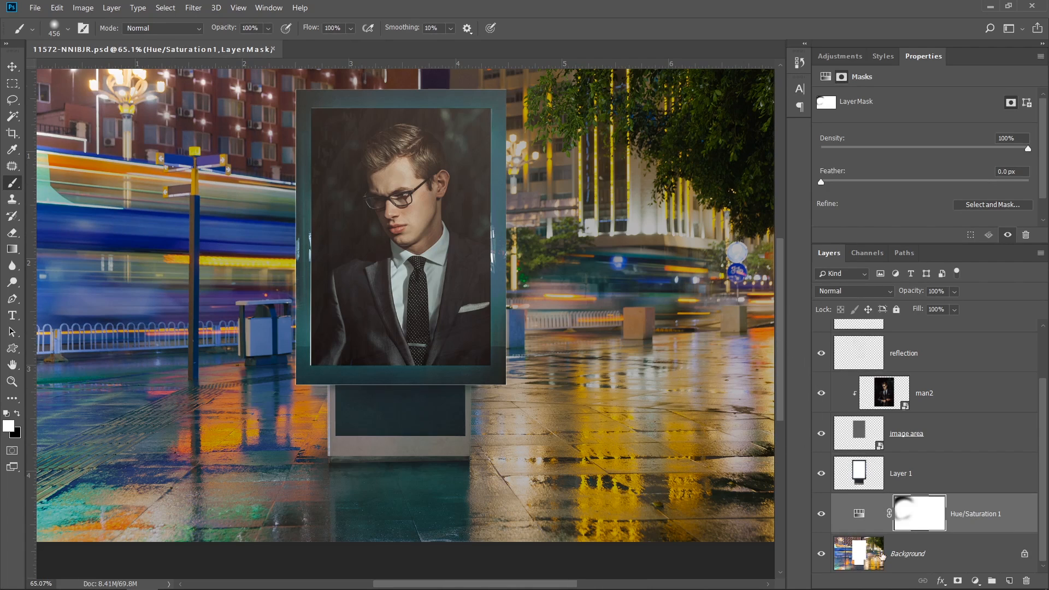
Delete the Hue/Saturation 1 adjustment layer
left_click(987, 516)
key("Delete")
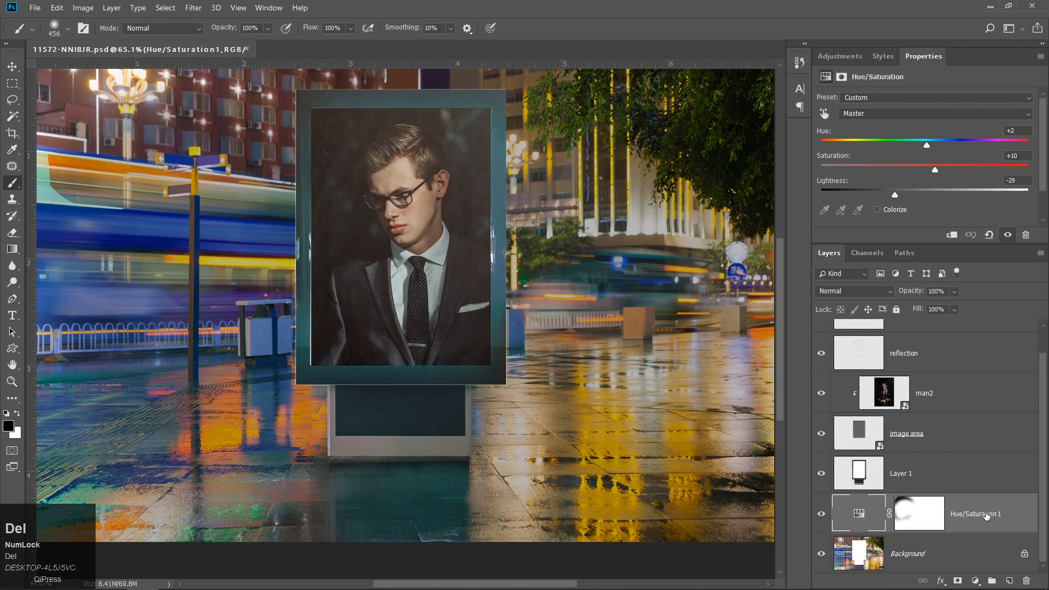
Add a Levels adjustment layer directly above man2 with the midtone input at 0.75 and the black input at 18
left_click_drag(1044, 472, 1043, 445)
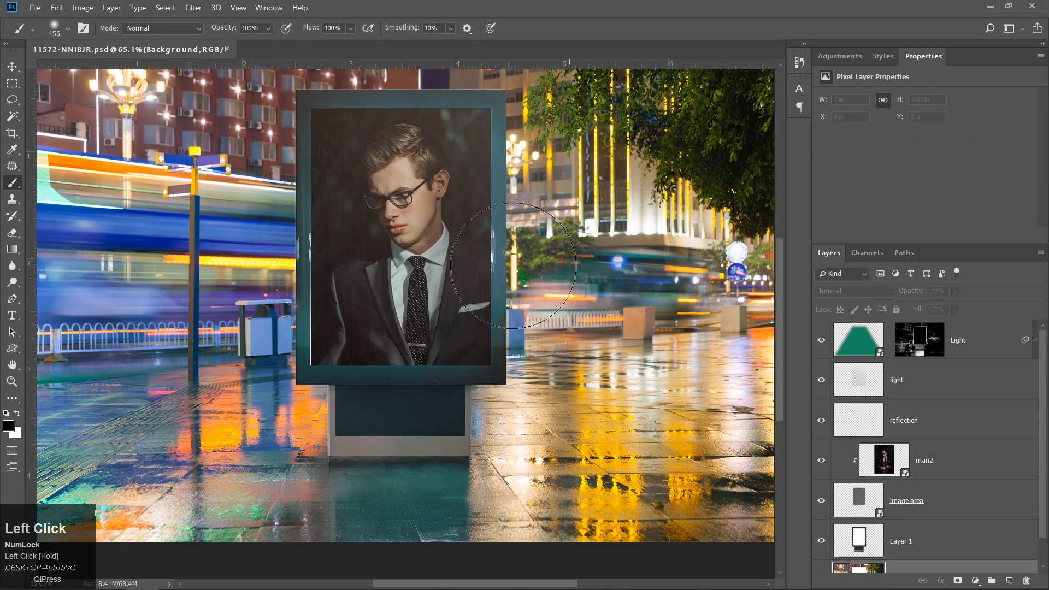
left_click(12, 66)
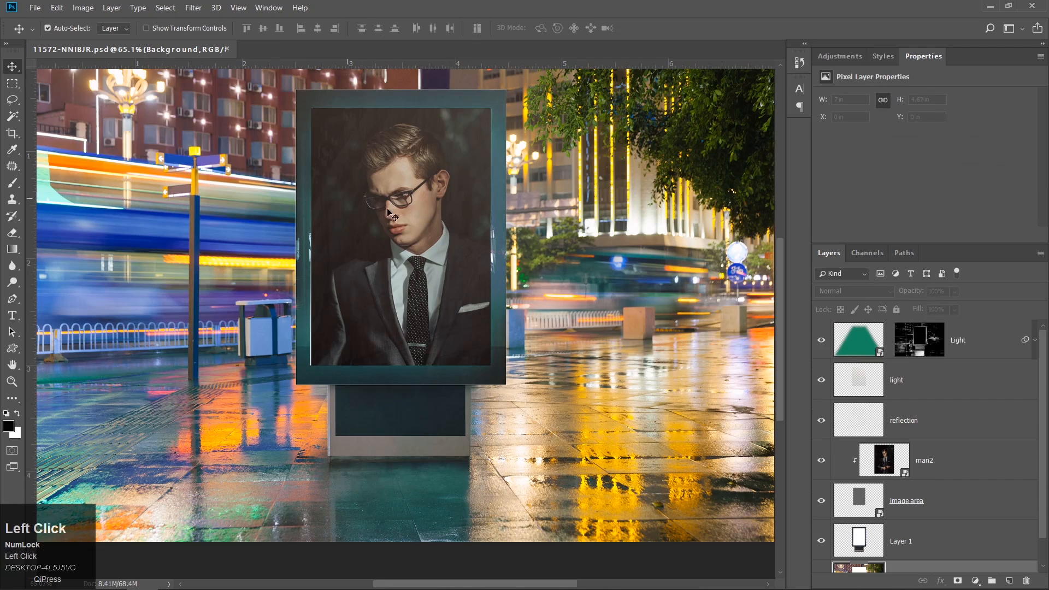
left_click(389, 211)
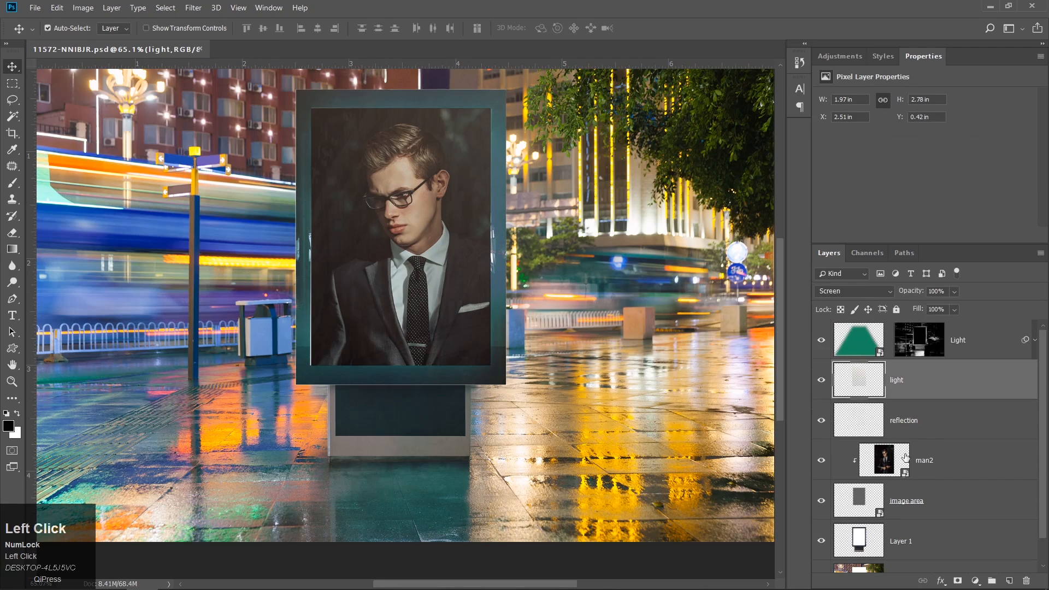
left_click(929, 459)
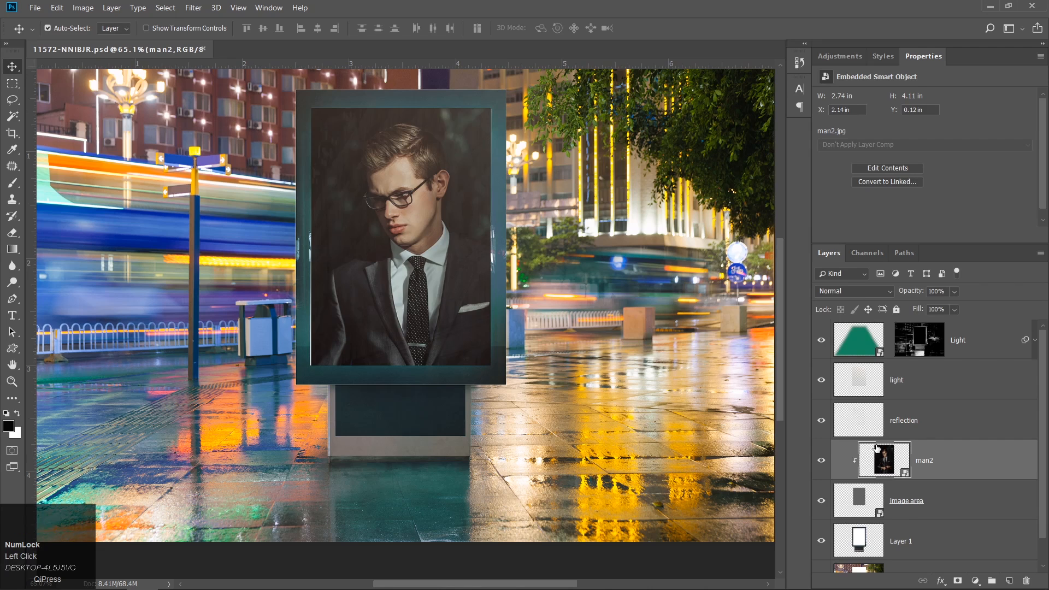
left_click(975, 581)
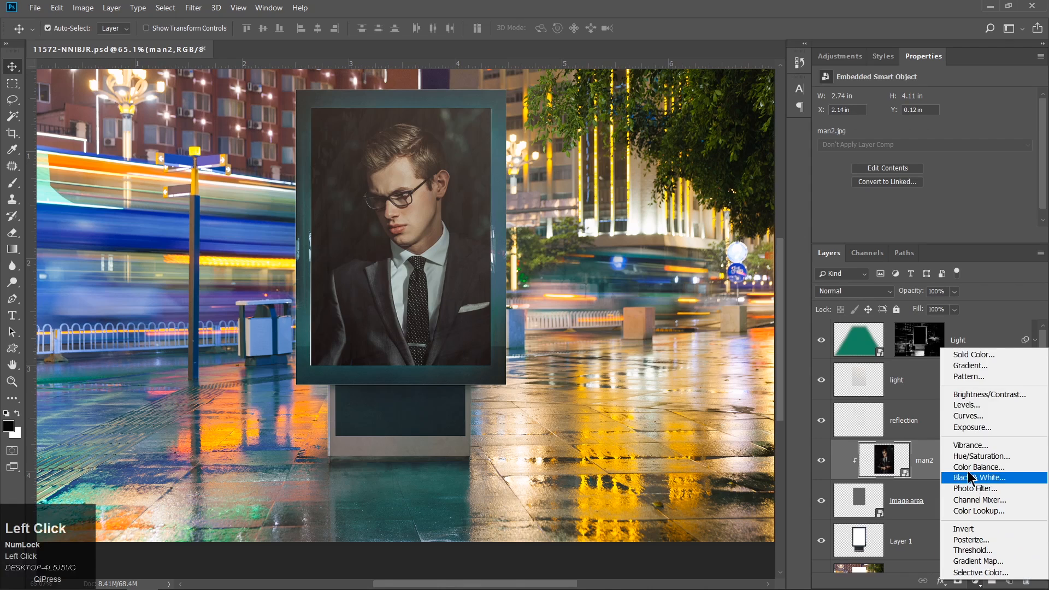
left_click(977, 405)
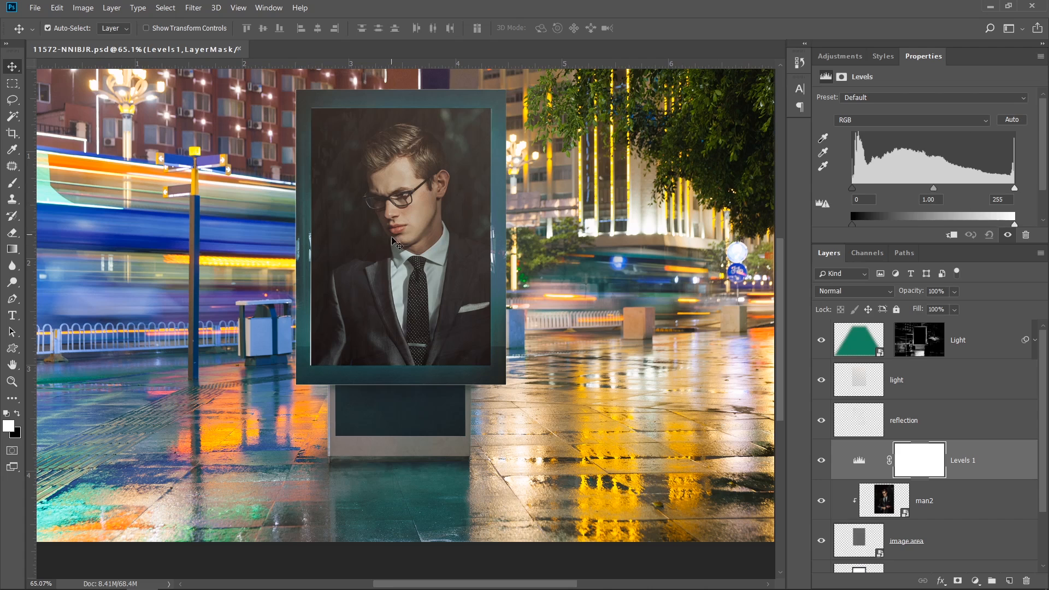
left_click_drag(936, 192, 948, 192)
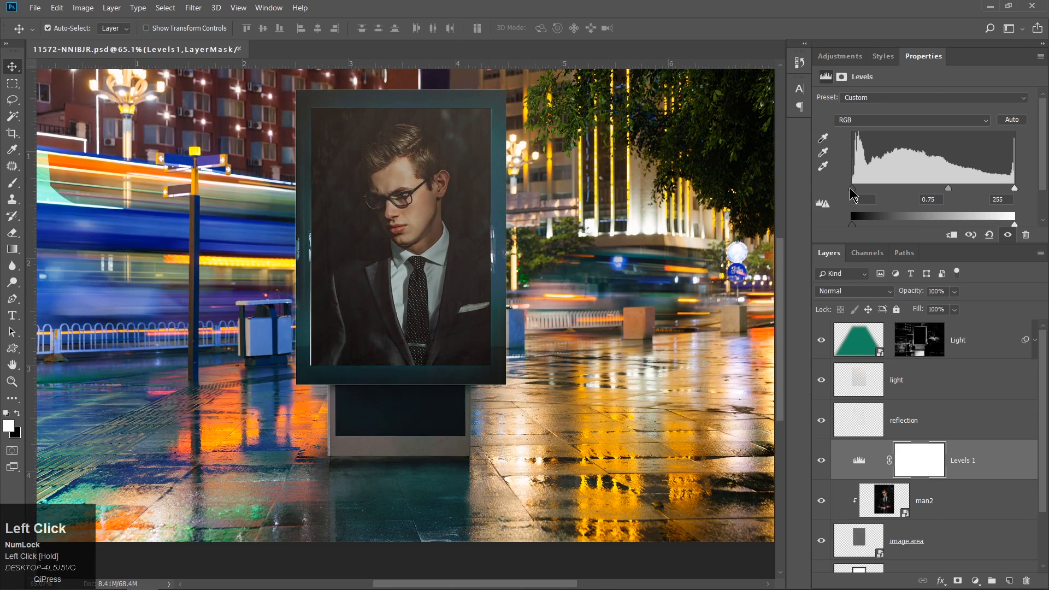
mouse_move(853, 188)
left_mouse_down()
mouse_move(870, 189)
mouse_move(862, 192)
left_mouse_up()
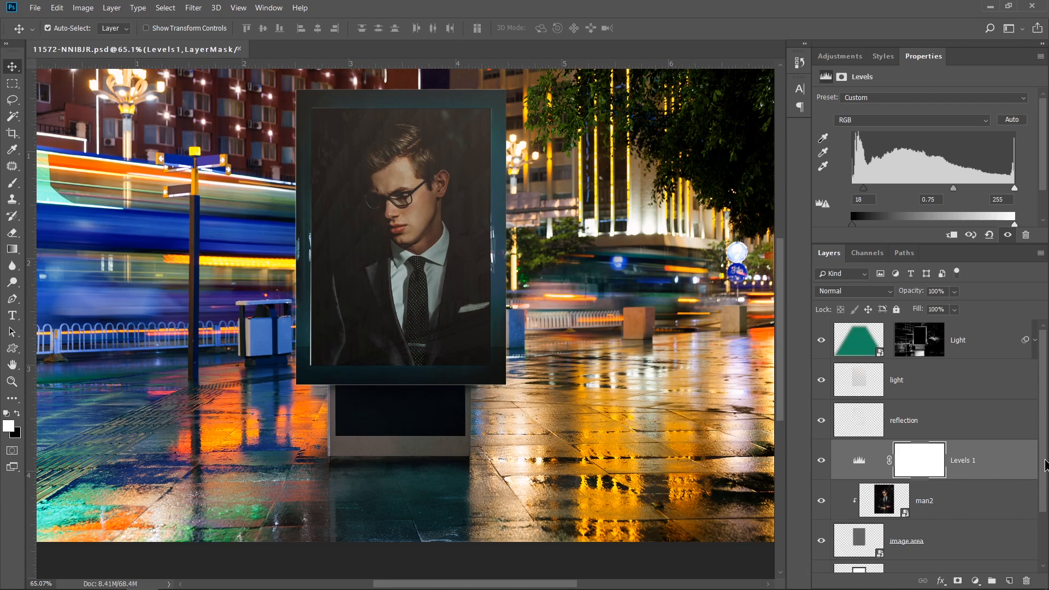
Clip the Levels 1 layer to man2 and toggle its visibility to compare the portrait with and without it
left_click_drag(1046, 464, 1039, 481)
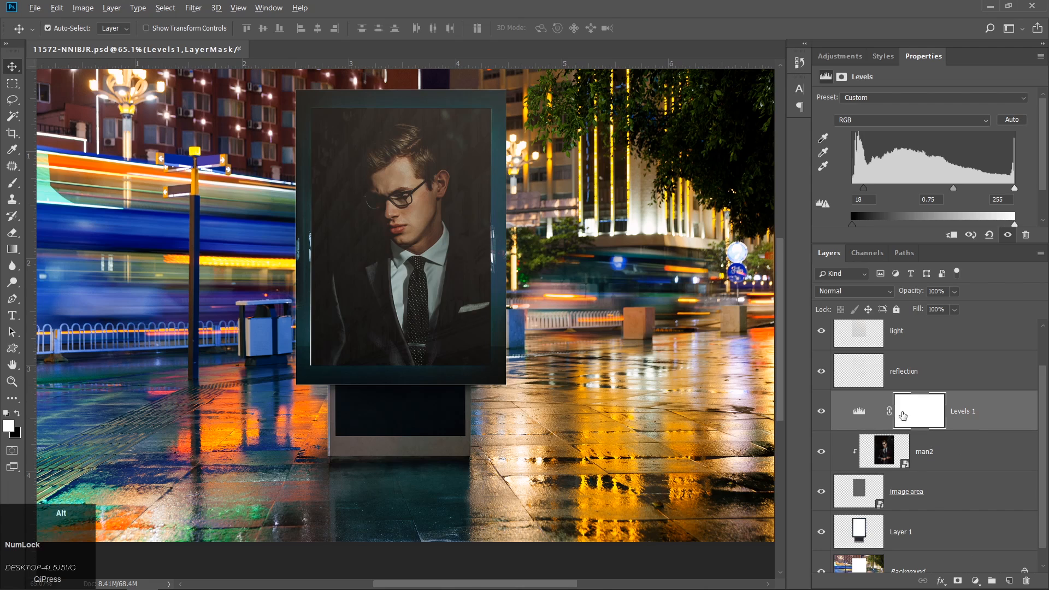
left_click(968, 429, "alt")
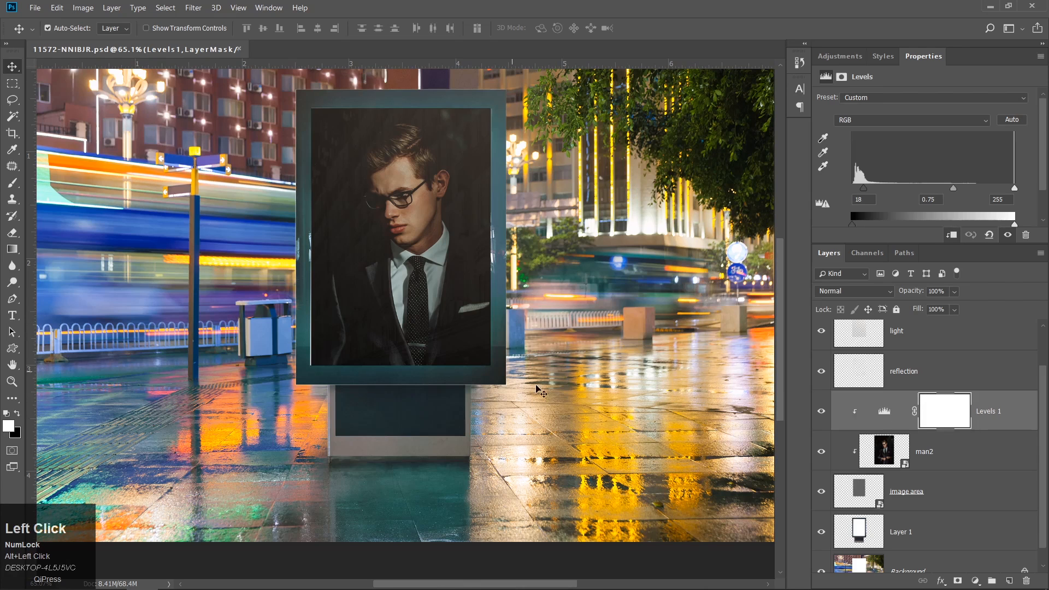
left_click(821, 412)
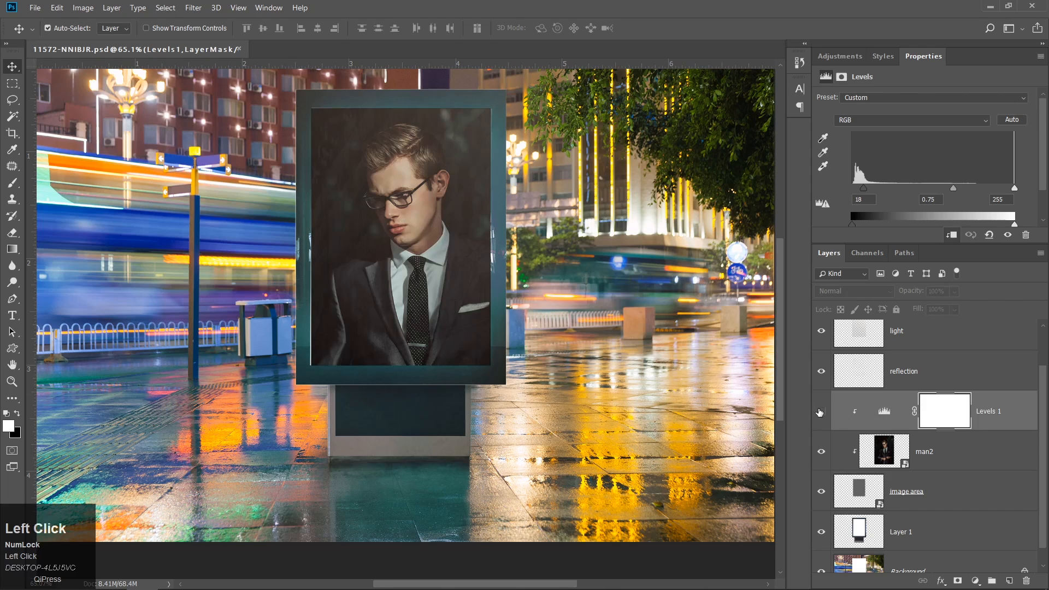
left_click(821, 413)
left_click(821, 414)
left_click(821, 414)
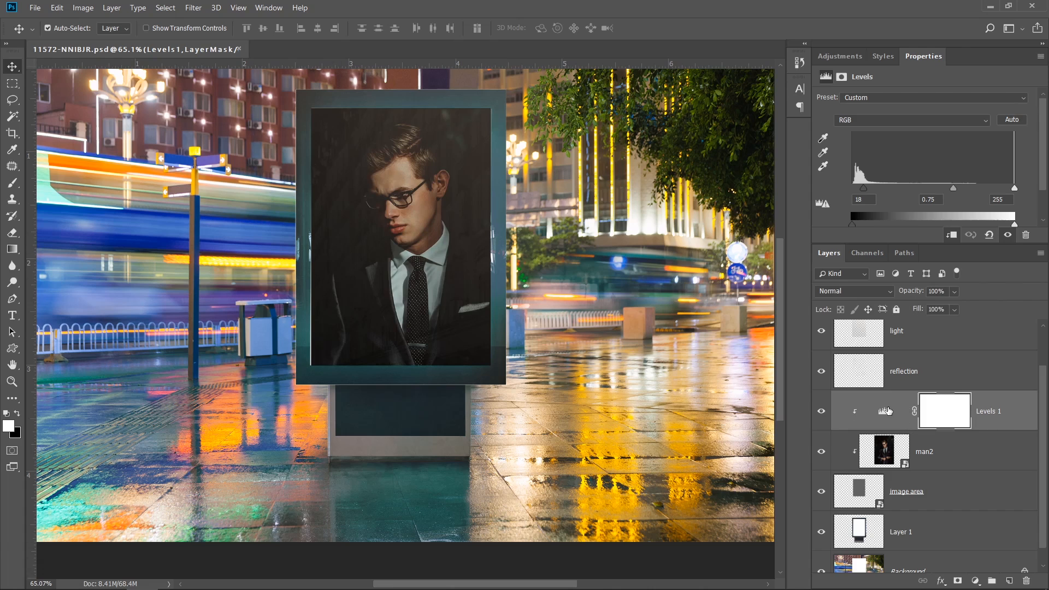
Release the Levels 1 layer's clipping mask and clip the layer to man2 again
left_click(856, 411, "alt")
right_click(982, 421)
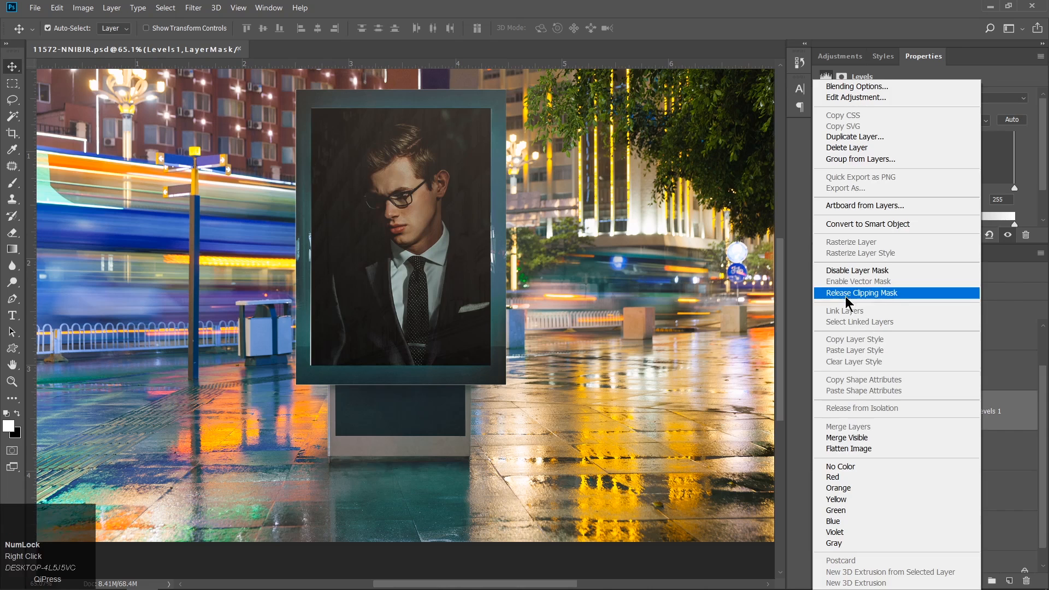
left_click(845, 294)
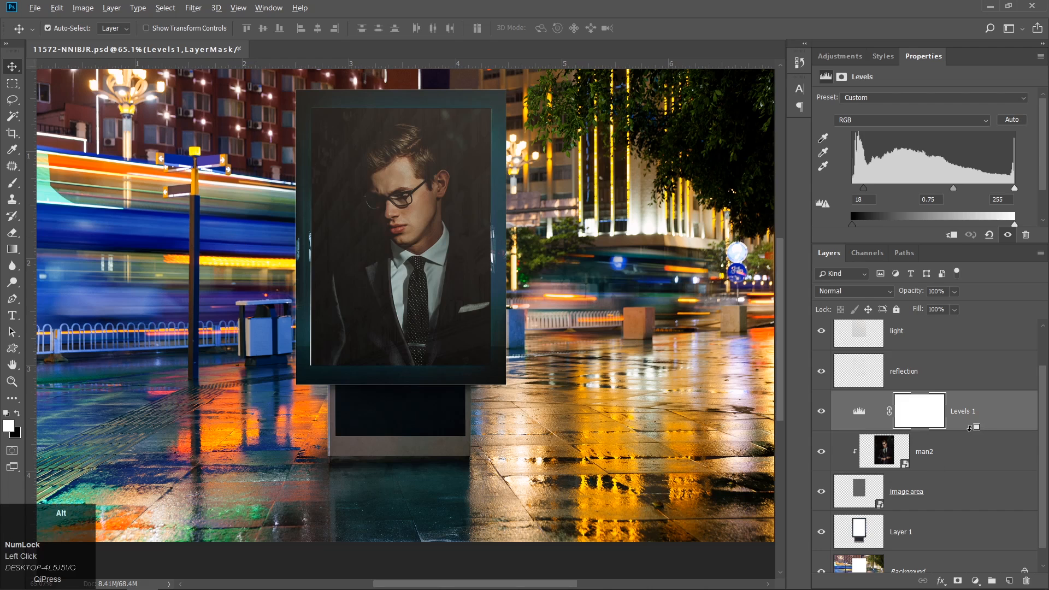
left_click(974, 430, "alt")
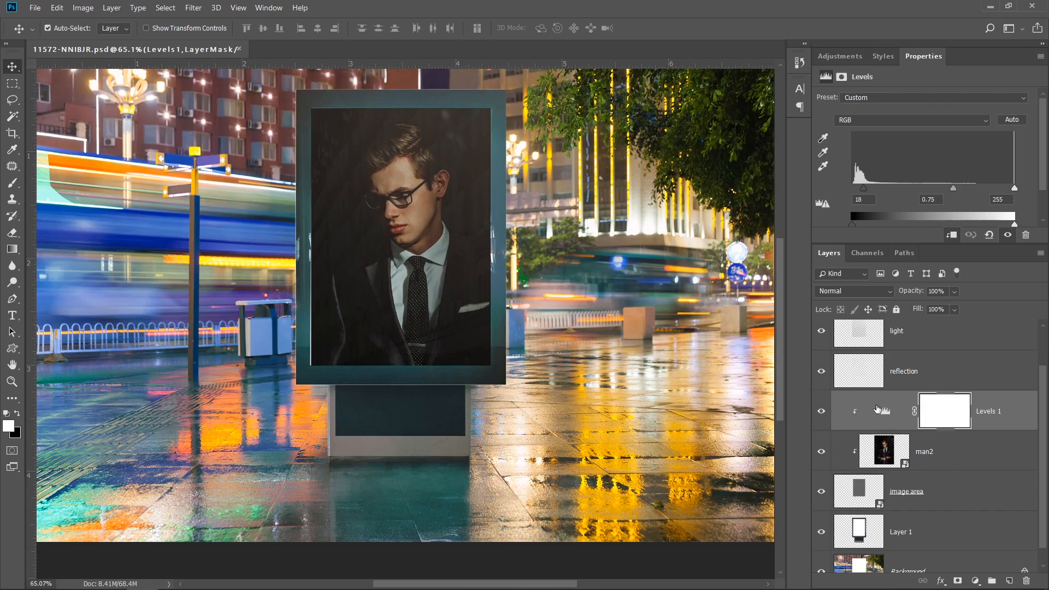
Show the available adjustment types and check where the Adjustments display is switched on or off
scroll(612, 331, "up", 2)
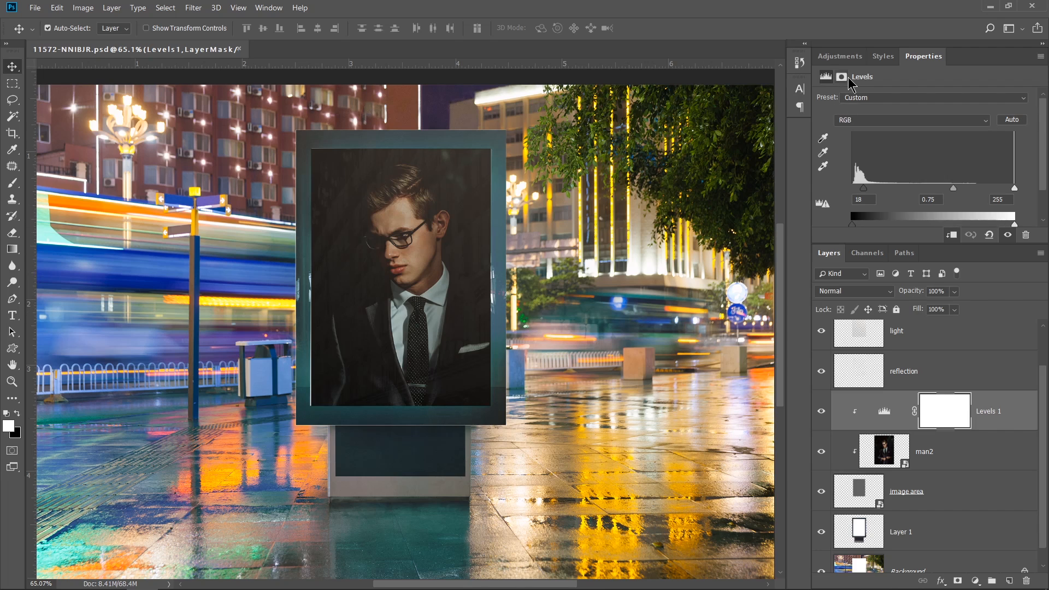
left_click(830, 58)
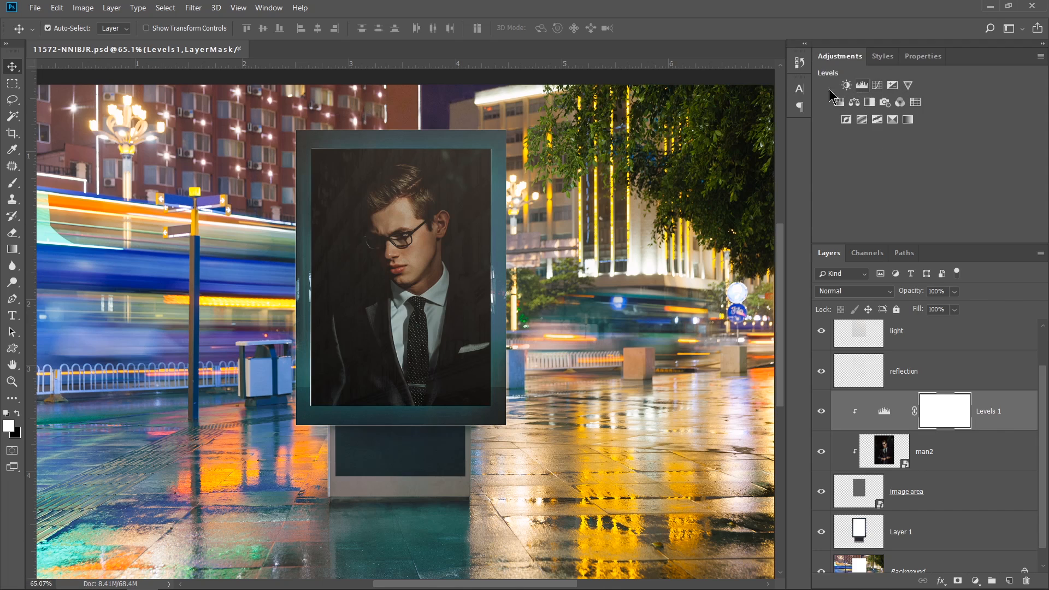
left_click(267, 10)
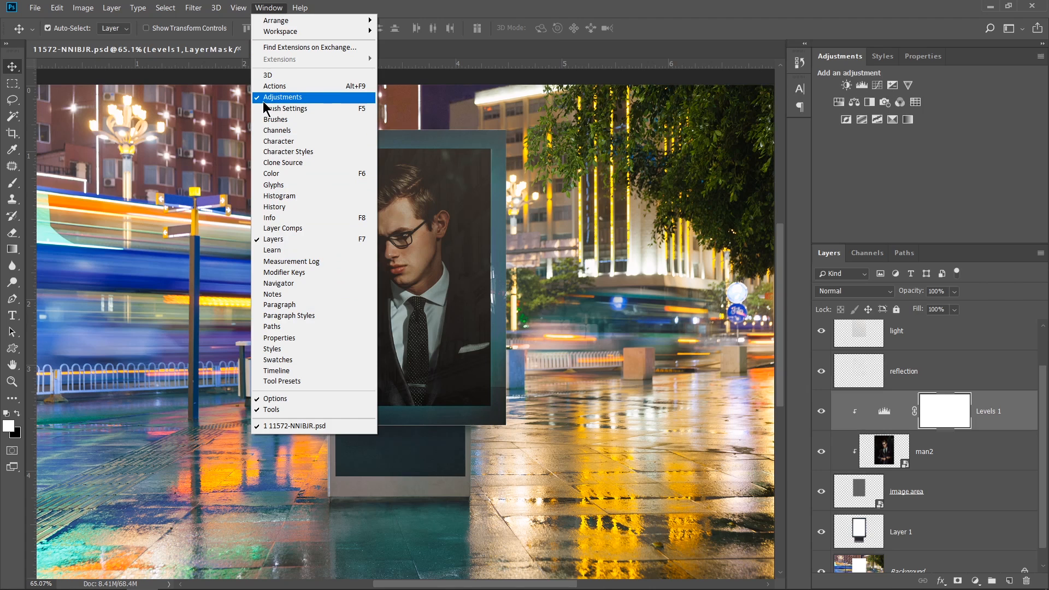
left_click(872, 152)
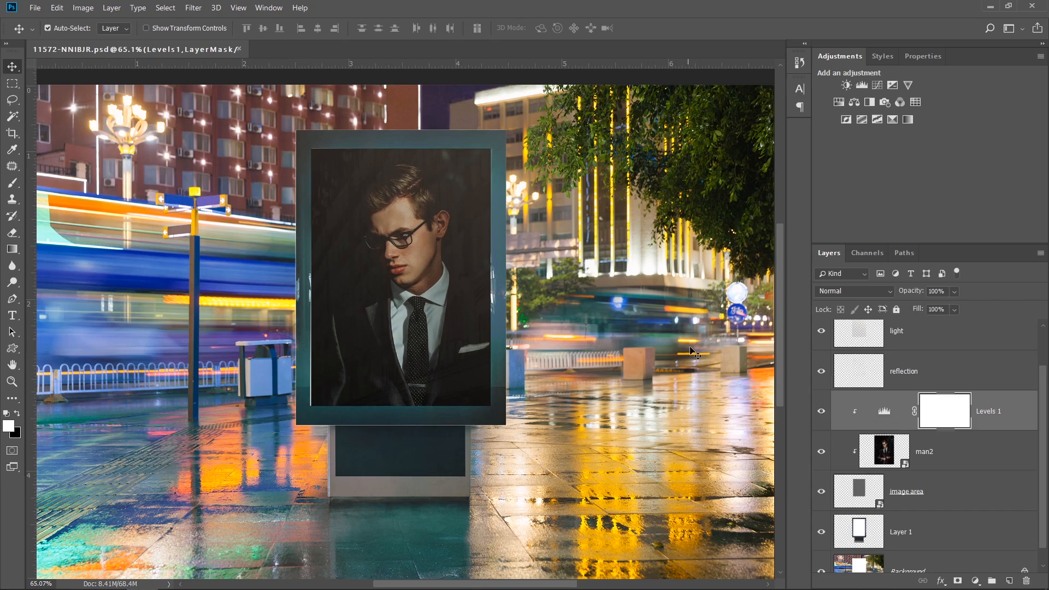
Set the Levels 1 adjustment's midtone input to 1.85 to brighten the portrait
left_click(883, 414)
left_click(918, 57)
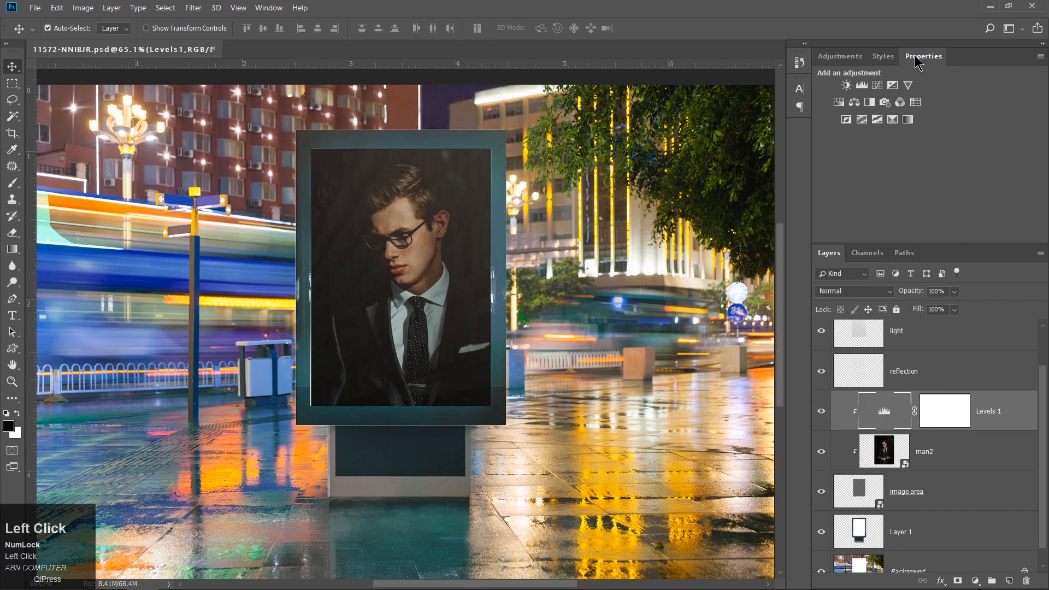
left_click_drag(954, 189, 905, 190)
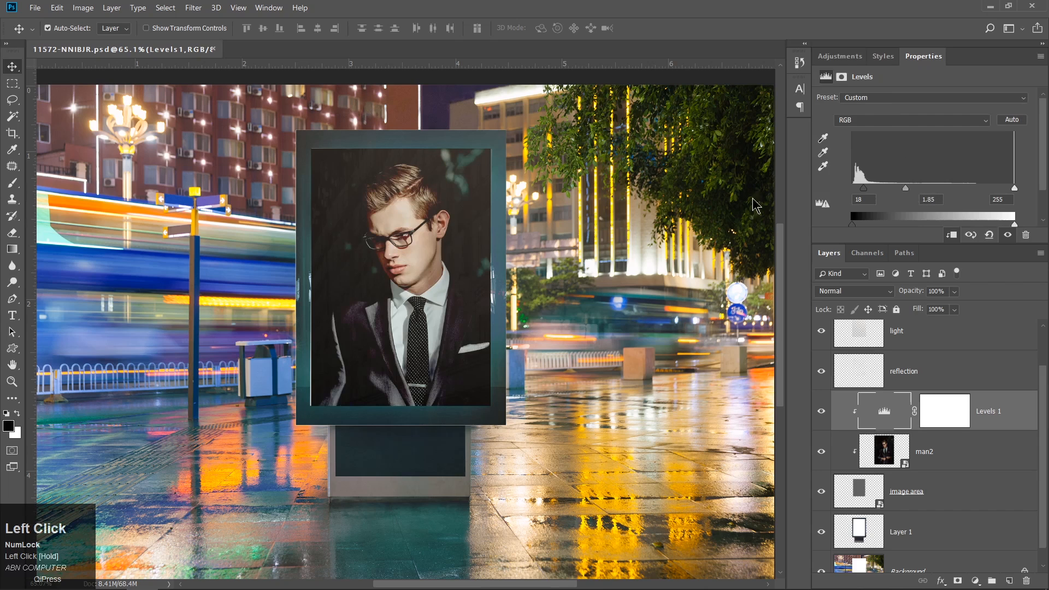